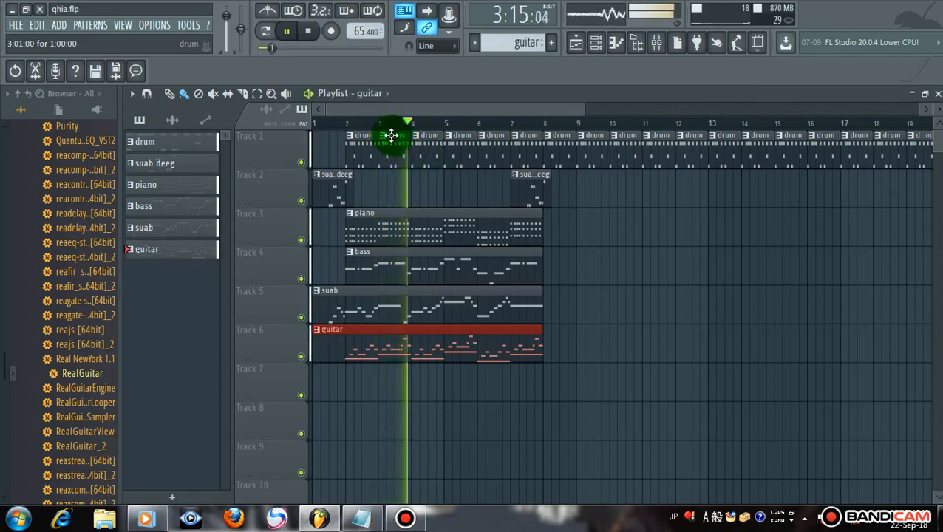
Review the playlist arrangement at wider and closer zoom during playback, and stop the song
scroll(395, 136, down, 1)
scroll(395, 135, down, 1)
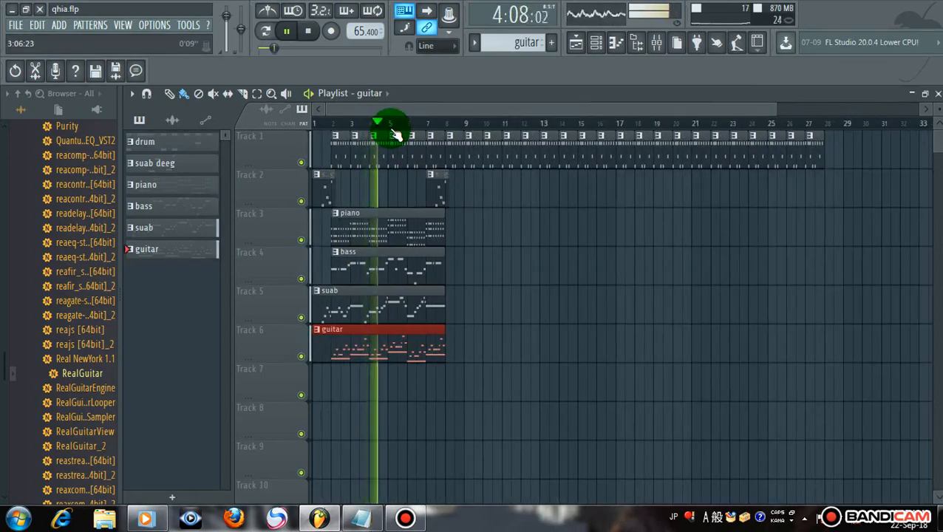
scroll(395, 135, up, 4)
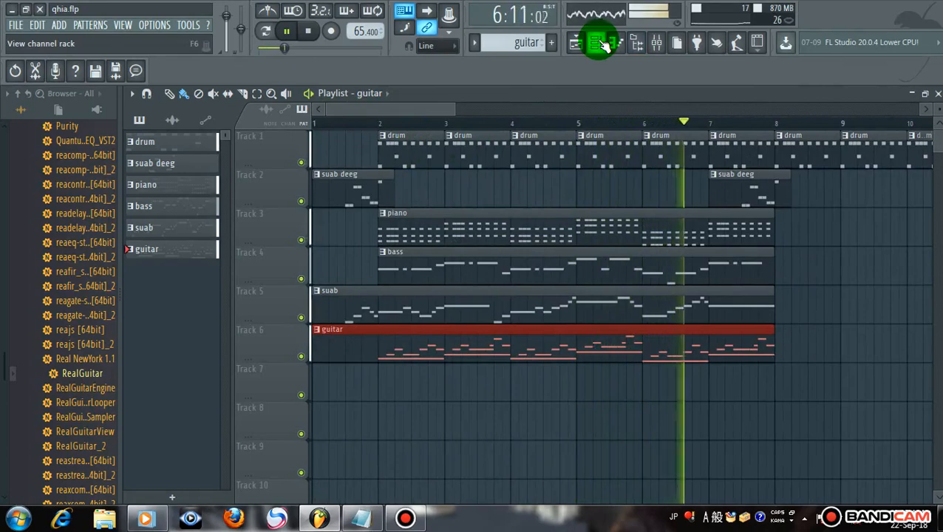
key(space)
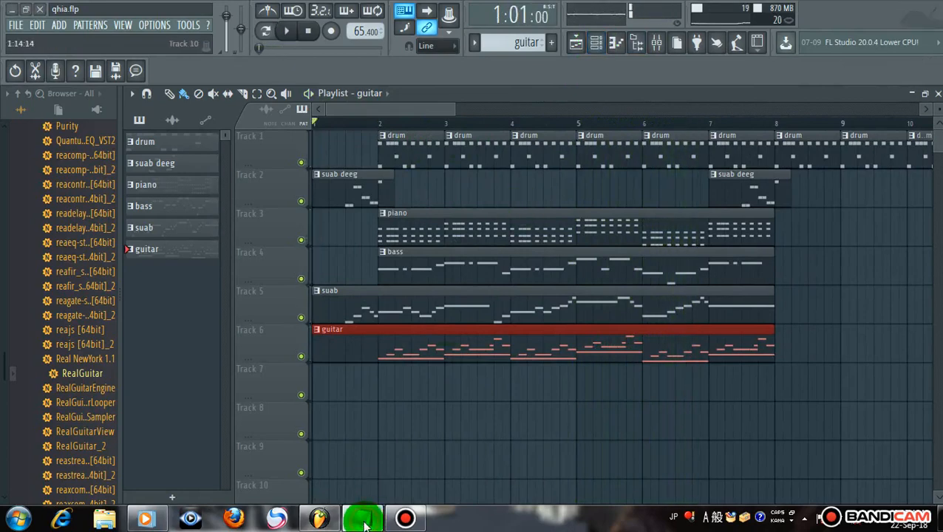
Switch to the Notepad notes, read them, and return to the FL Studio playlist
click(364, 523)
click(810, 244)
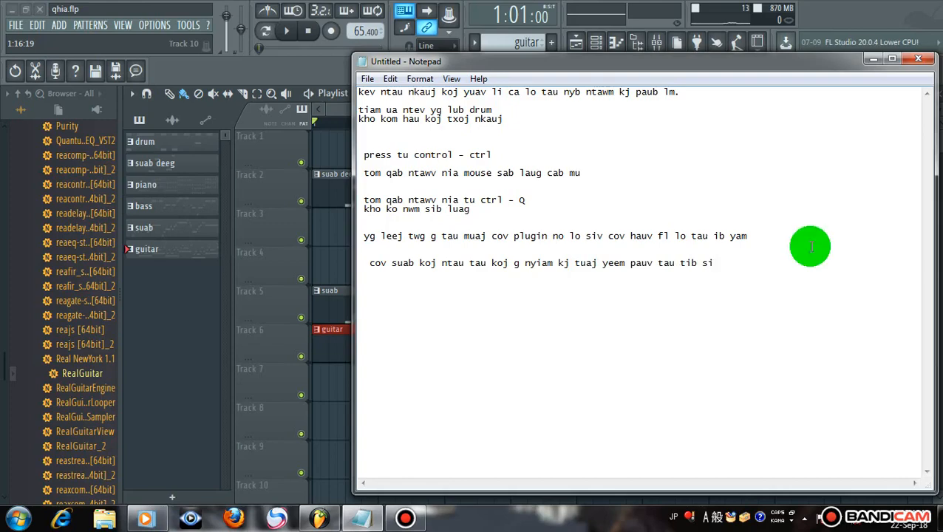
click(872, 61)
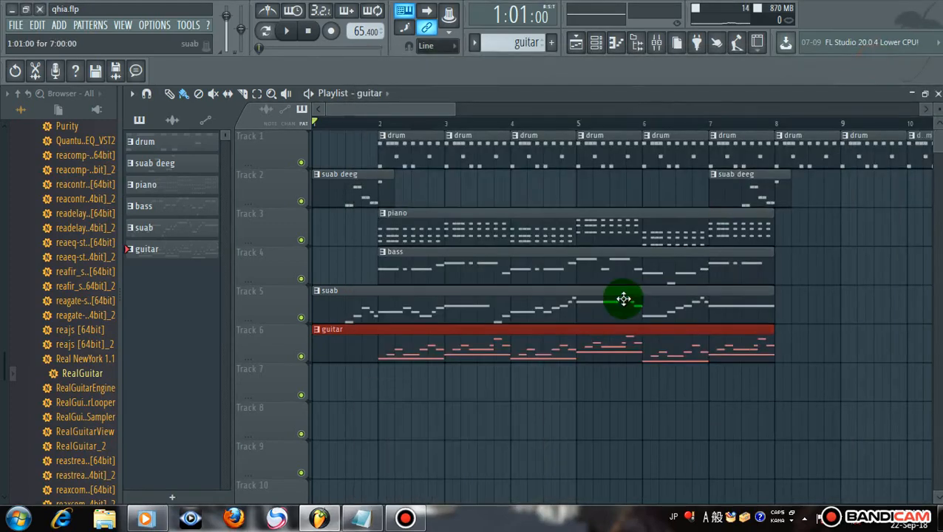
Show the channel rack and replace the Strings Solo instrument with the Mini_DiZi plugin
click(596, 43)
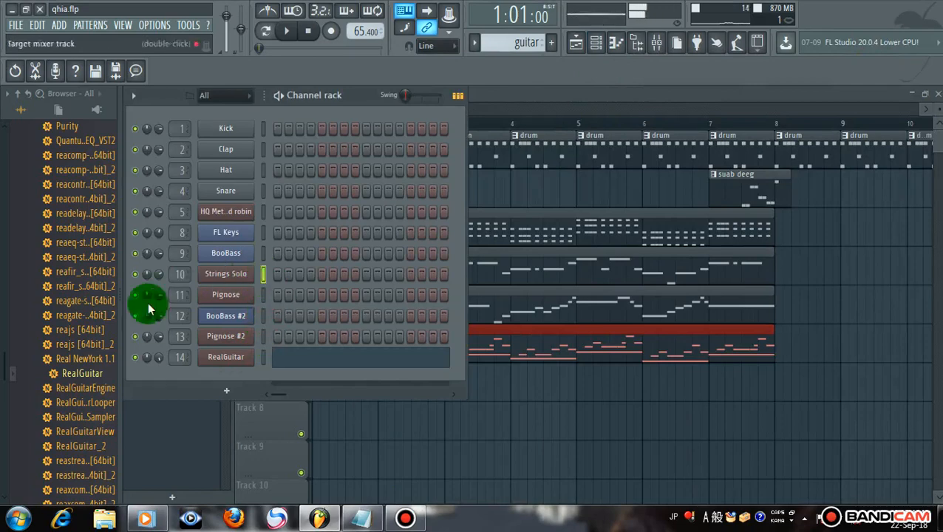
scroll(63, 312, up, 6)
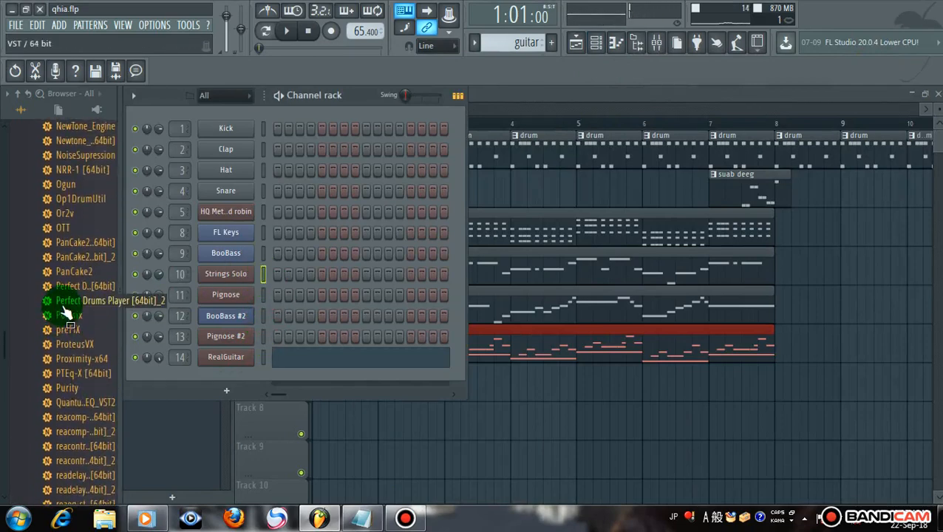
scroll(62, 310, up, 6)
scroll(66, 299, up, 6)
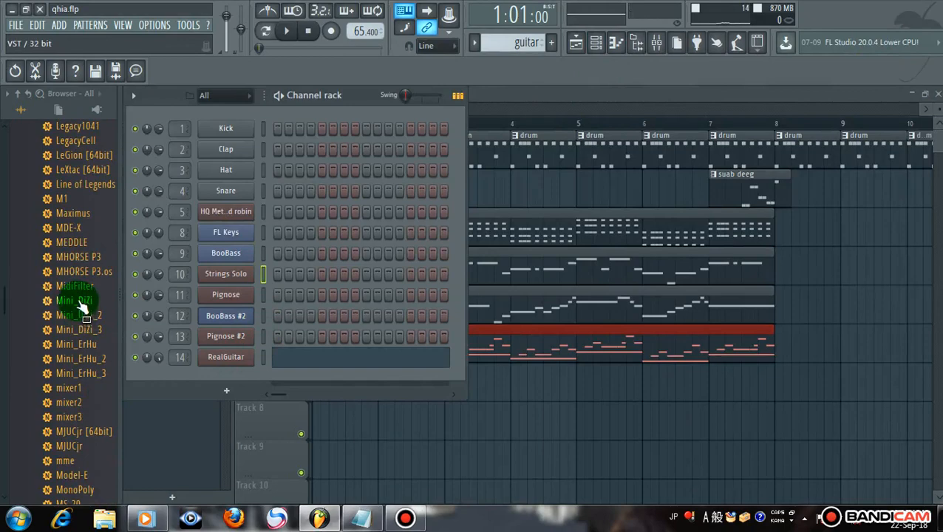
drag(82, 306, 236, 280)
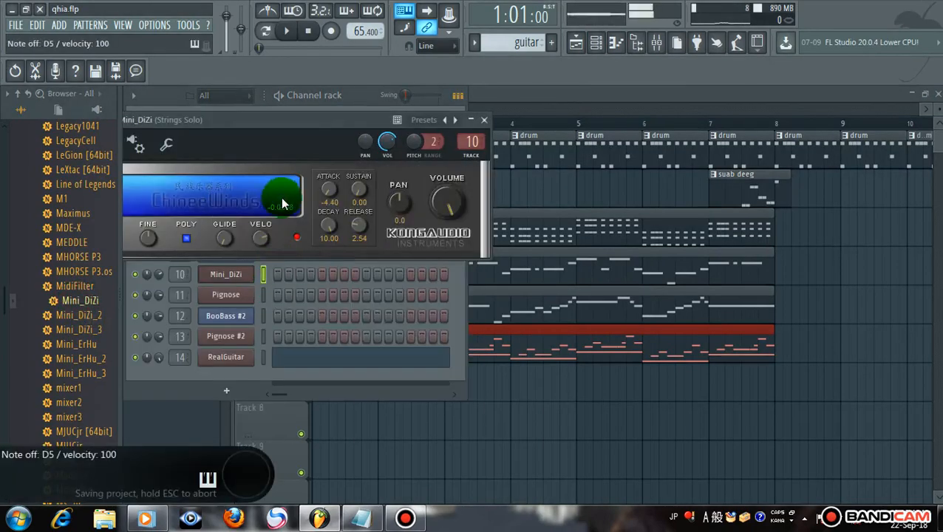
Audition the song with Mini_DiZi while adjusting its channel volume, close the plugin and stop playback
key(space)
drag(301, 120, 371, 123)
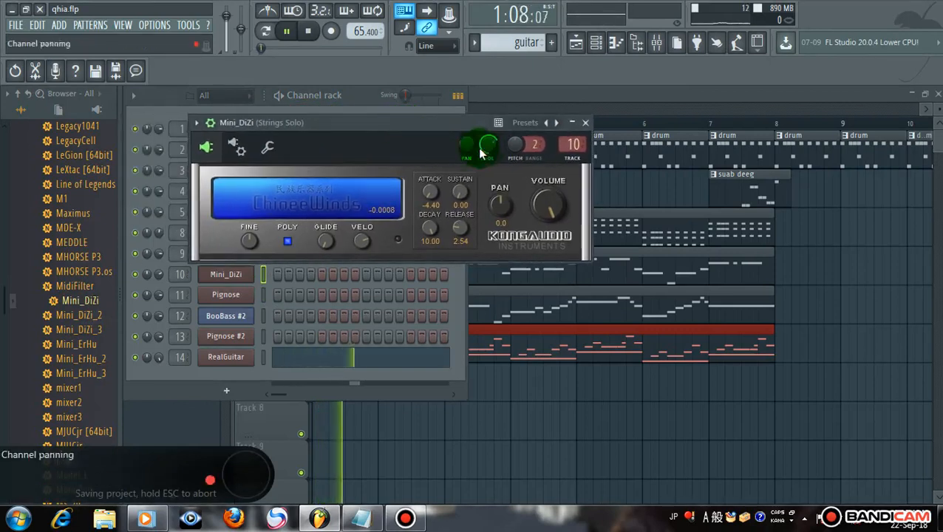
drag(480, 153, 480, 159)
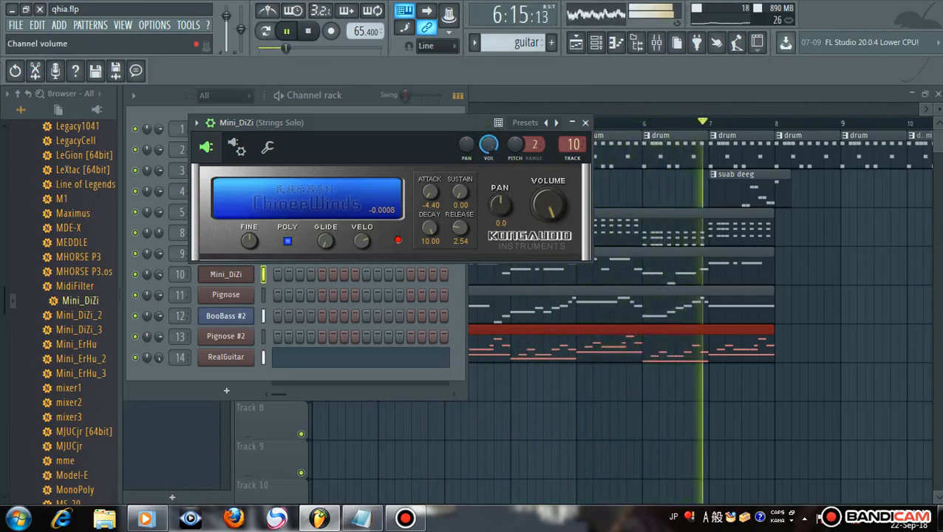
drag(486, 151, 484, 151)
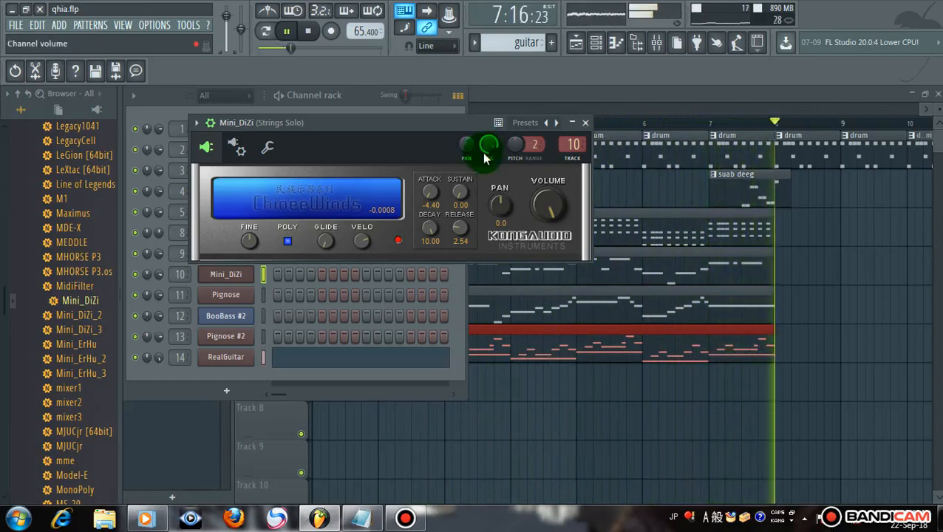
click(584, 124)
key(space)
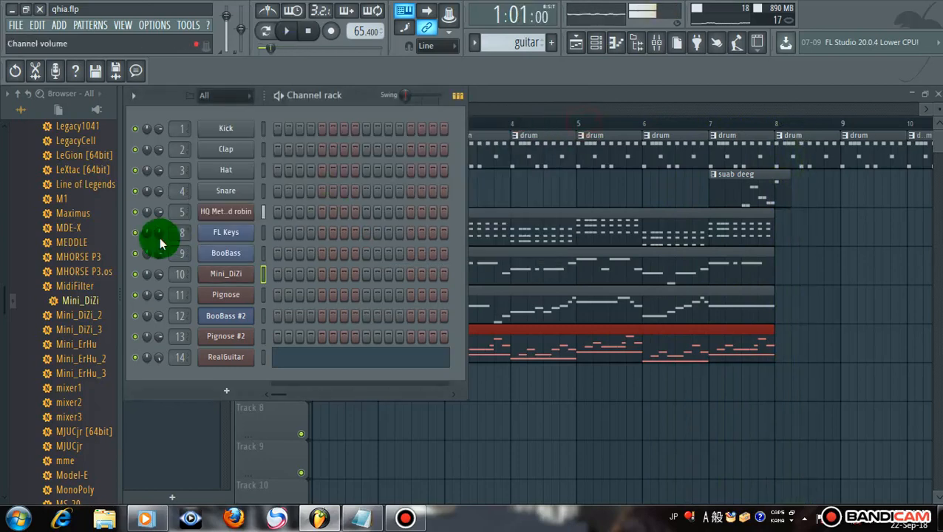
Replace Mini_DiZi with Mini_ErHu and set its channel volume to 92% while auditioning the song
drag(87, 257, 220, 274)
scroll(89, 304, down, 2)
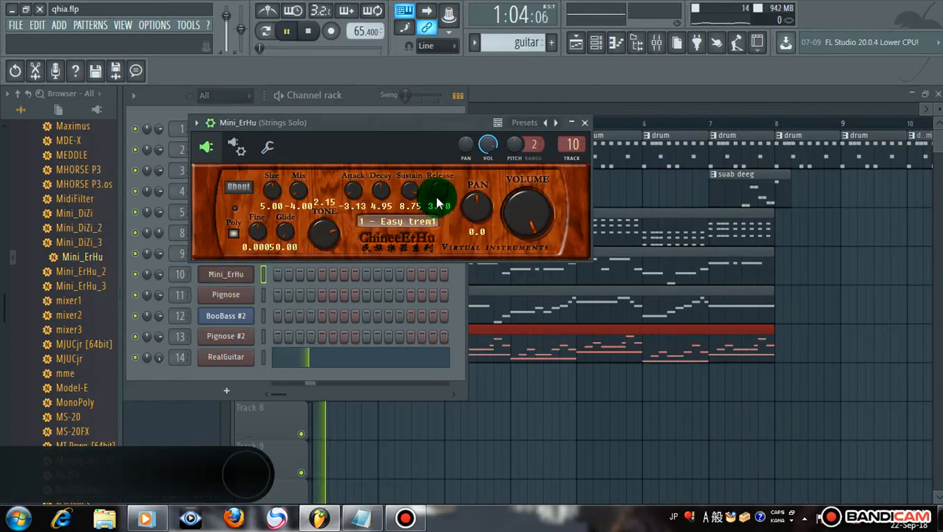
drag(488, 145, 488, 131)
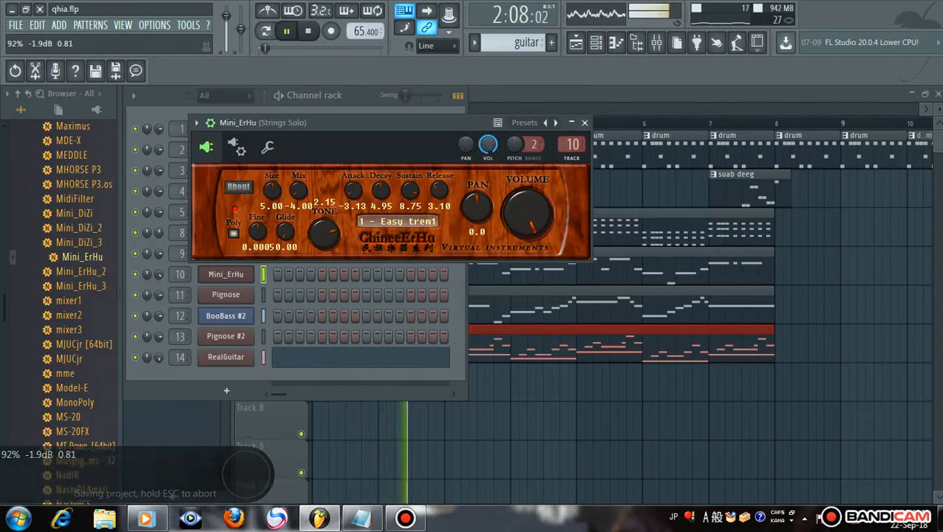
click(584, 122)
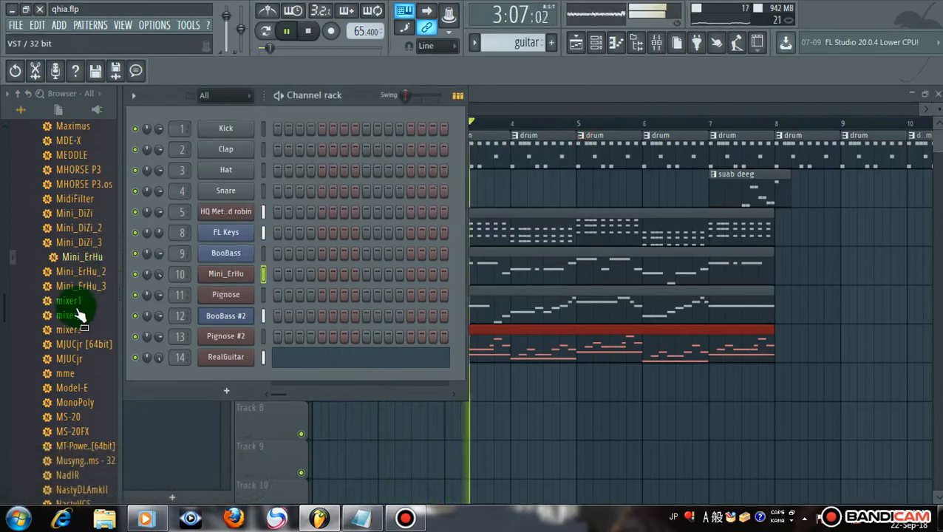
scroll(78, 384, down, 4)
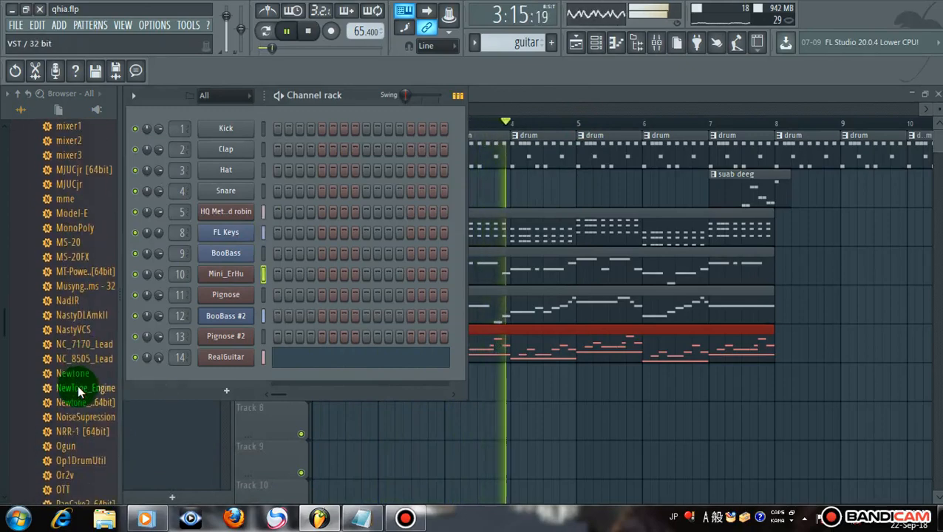
key(space)
Browse through the full list of installed plugins for other instrument sounds
scroll(79, 389, down, 4)
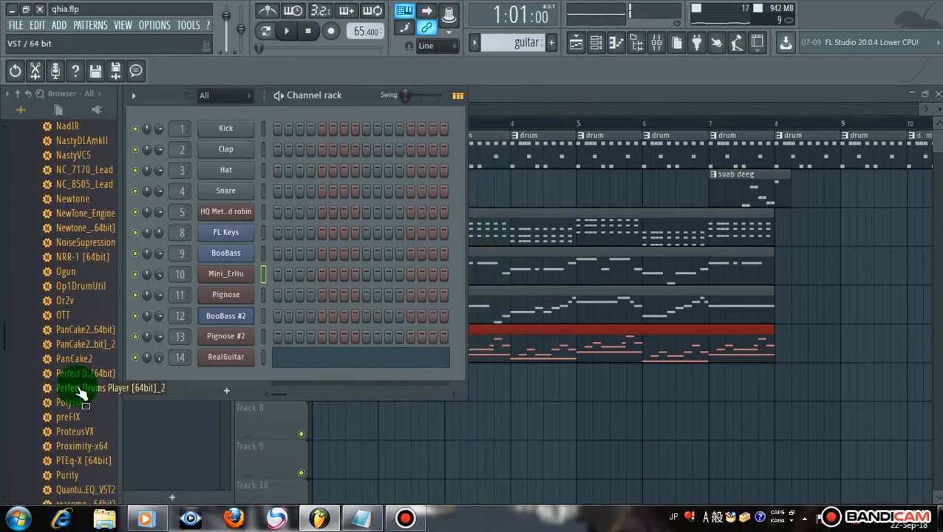
scroll(79, 391, up, 20)
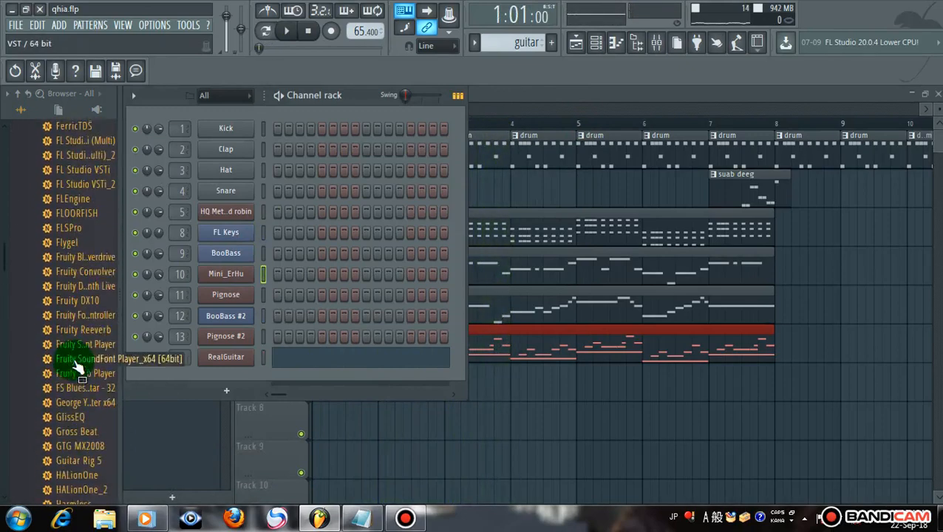
scroll(77, 364, up, 13)
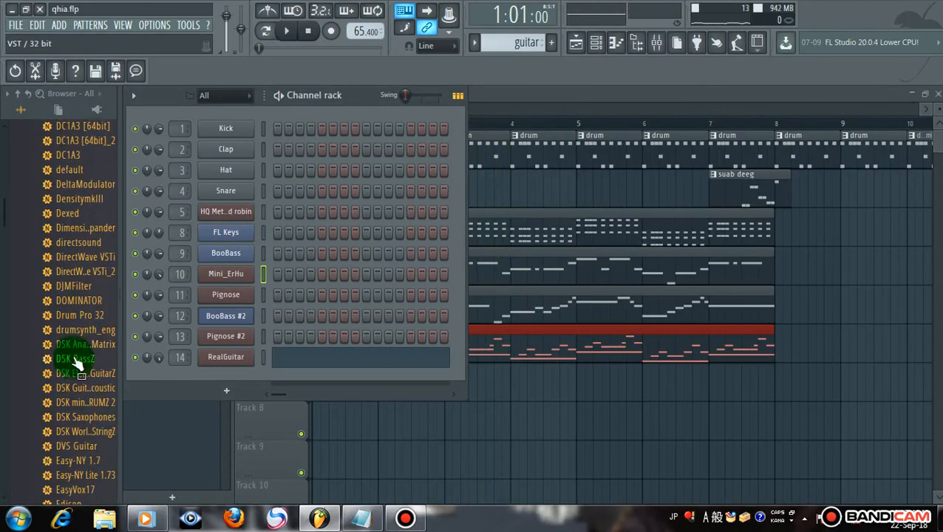
scroll(74, 361, up, 15)
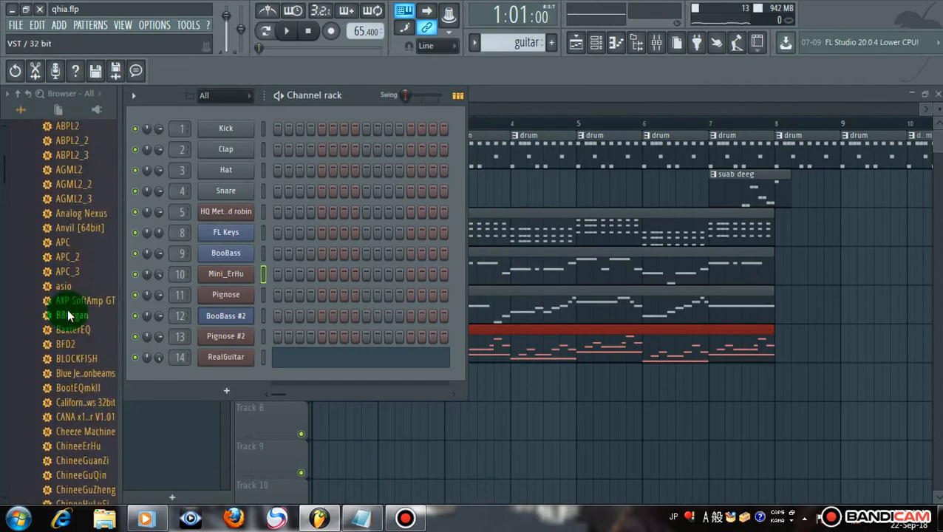
scroll(67, 309, up, 5)
scroll(67, 312, down, 20)
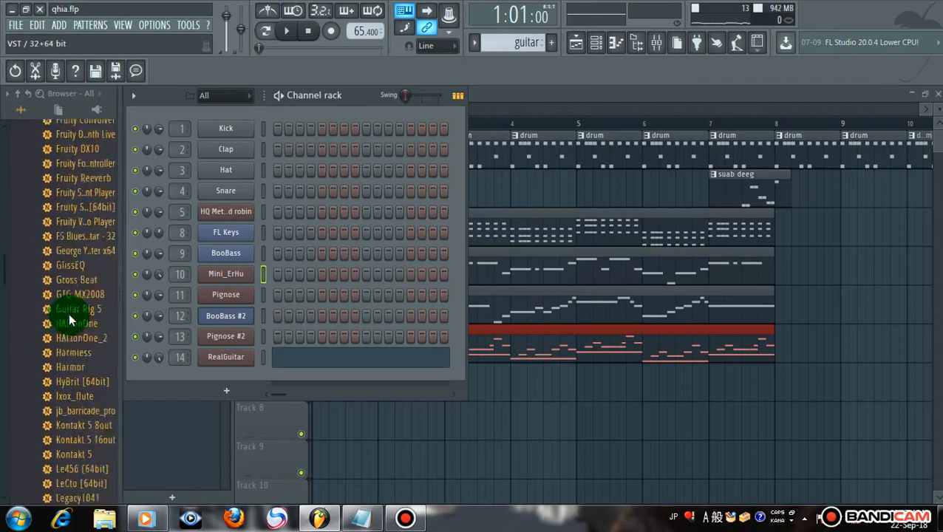
scroll(69, 313, down, 13)
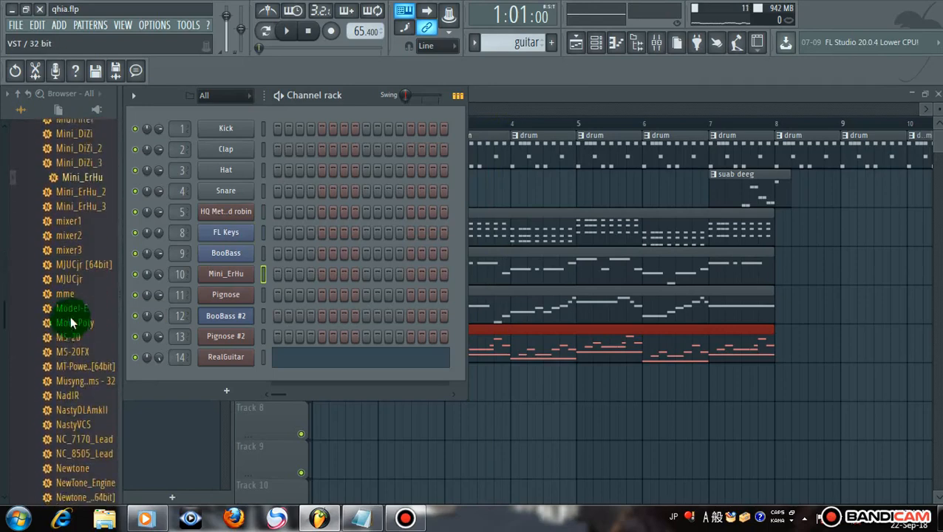
scroll(71, 317, down, 12)
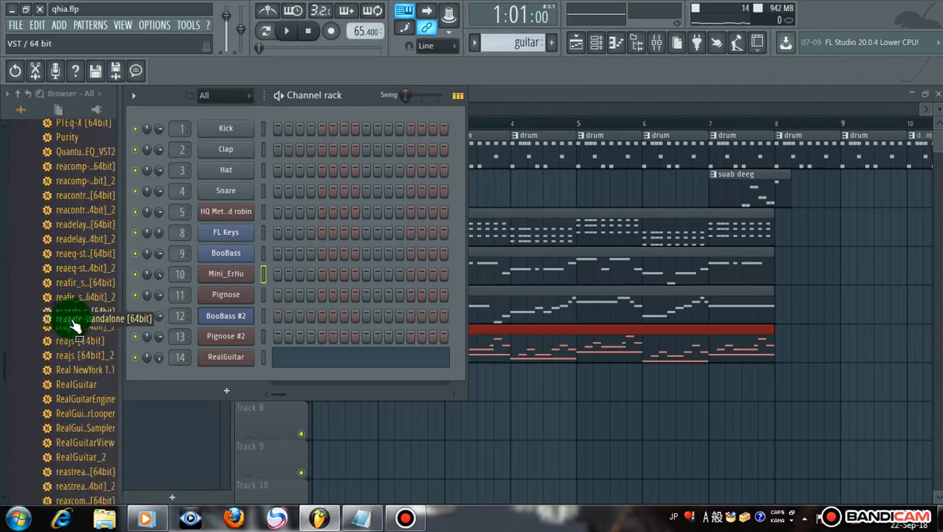
scroll(71, 320, down, 14)
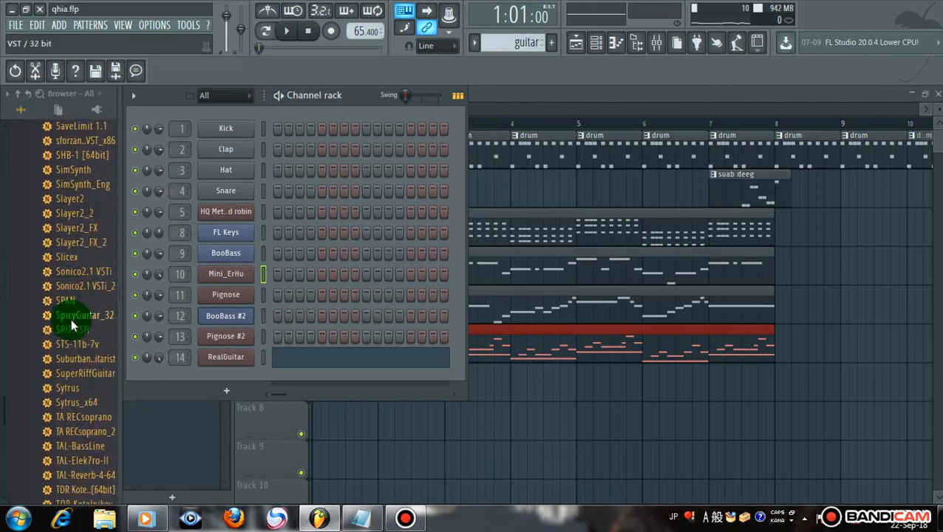
scroll(70, 318, down, 14)
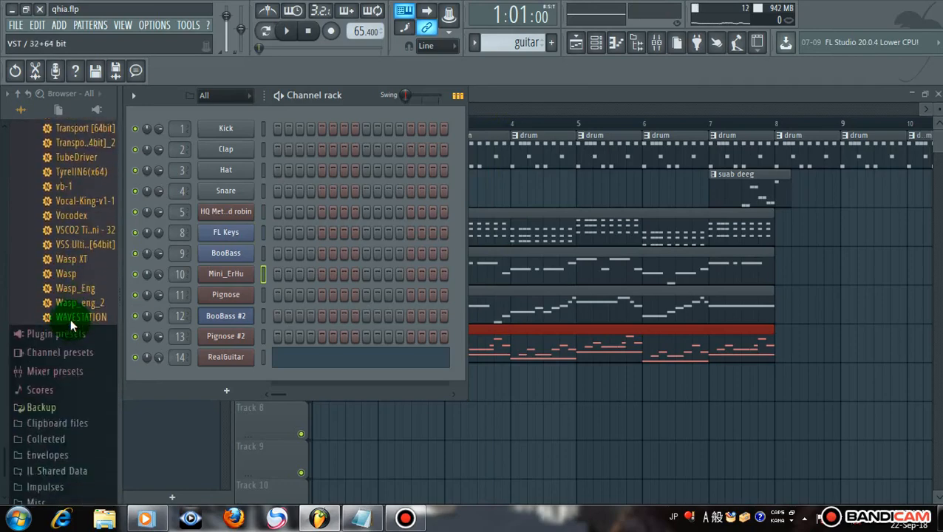
Replace Mini_ErHu with the ChineeErHu plugin, play the song to audition it, and close the plugin window
scroll(70, 318, up, 20)
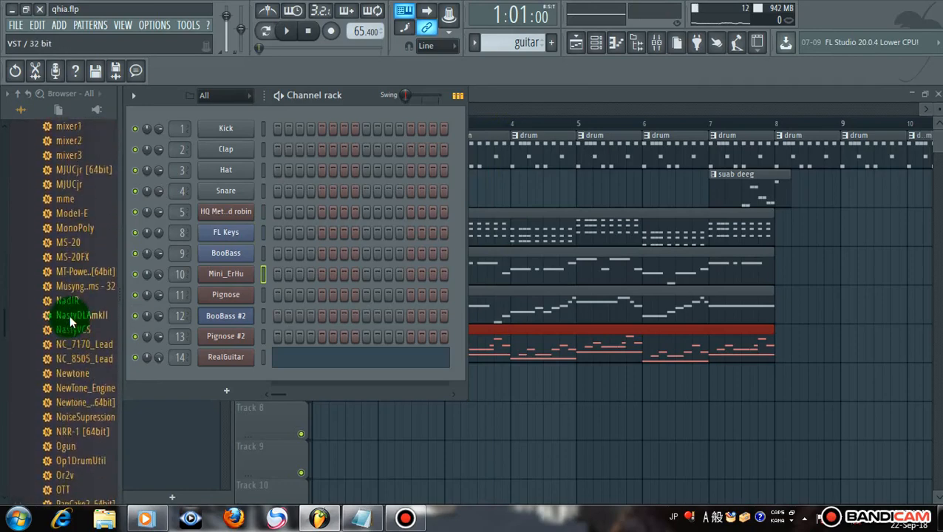
scroll(69, 315, up, 15)
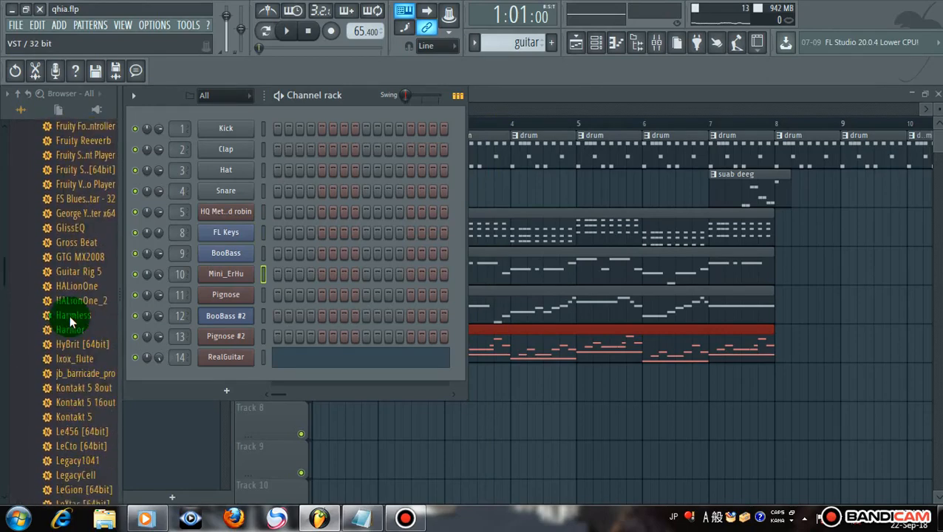
scroll(69, 315, up, 15)
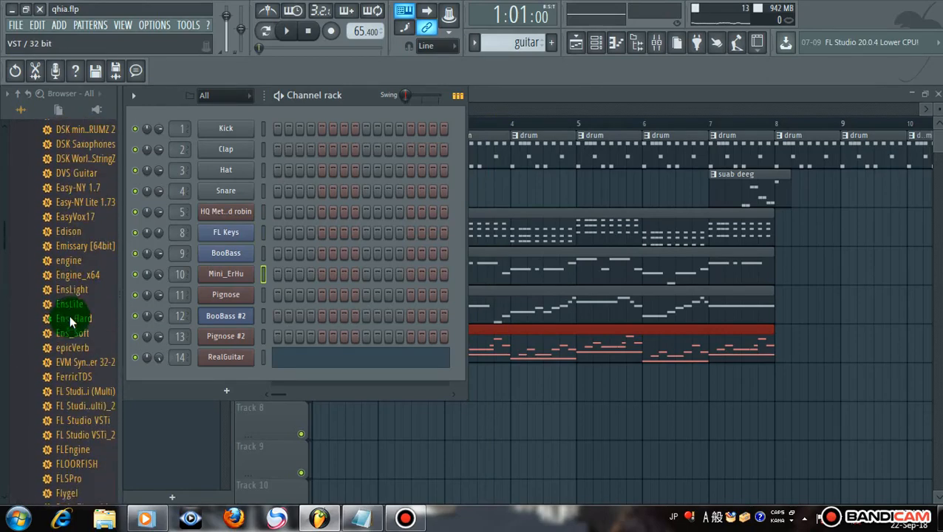
scroll(69, 315, up, 8)
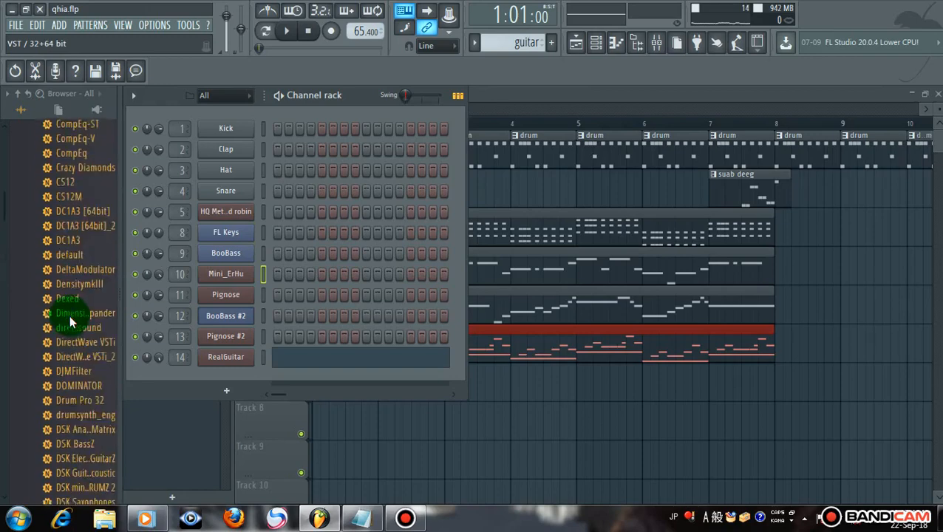
scroll(69, 316, up, 4)
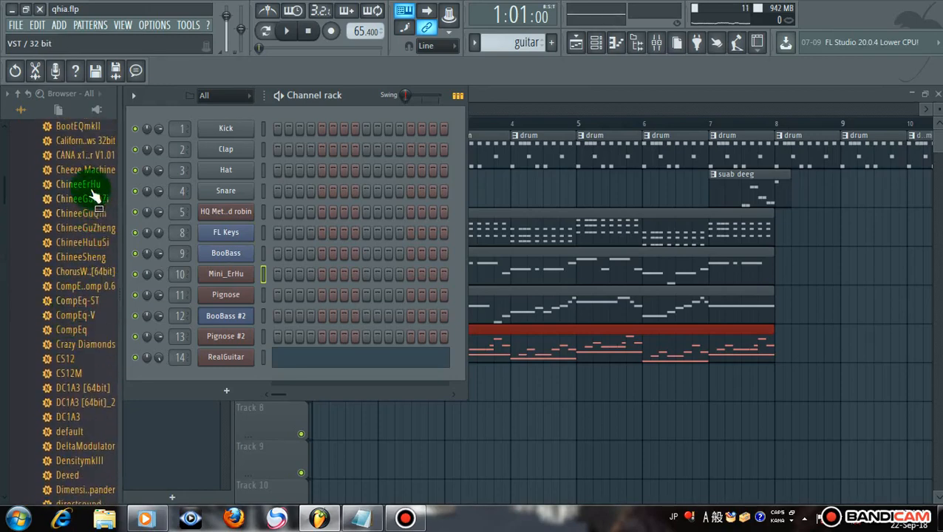
drag(94, 195, 229, 279)
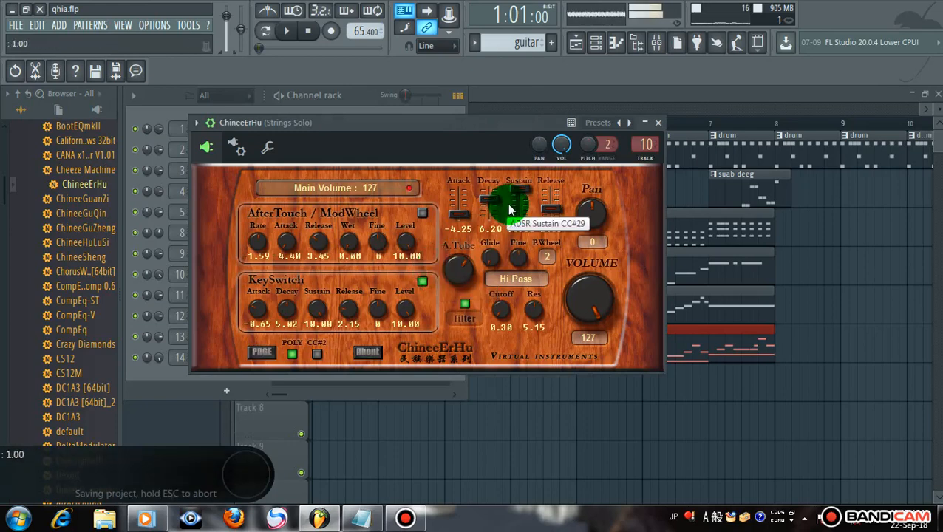
key(space)
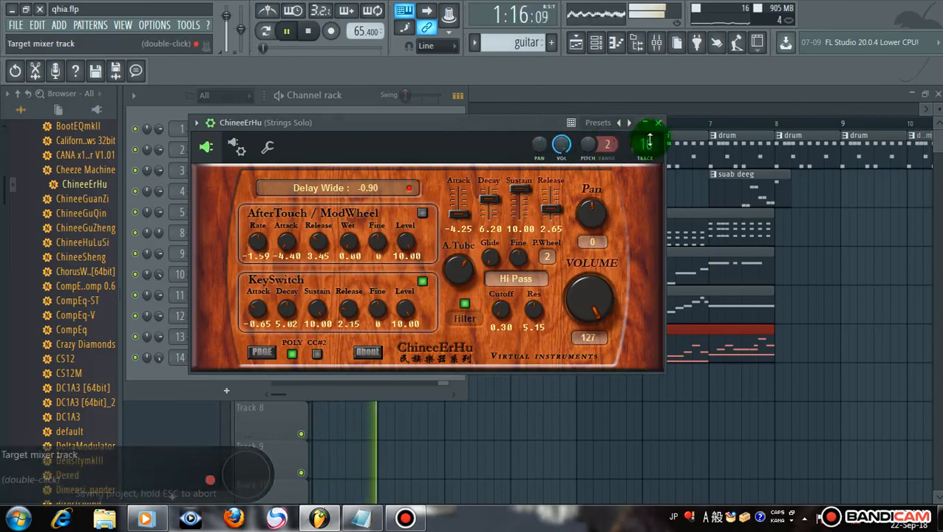
click(658, 124)
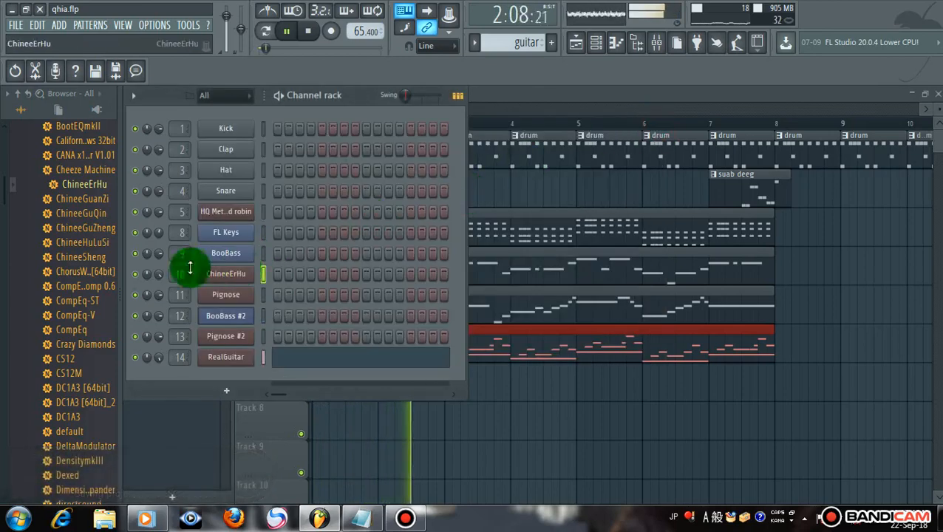
Look through the installed plugins list for another instrument while the song plays, stopping playback along the way
scroll(72, 294, down, 4)
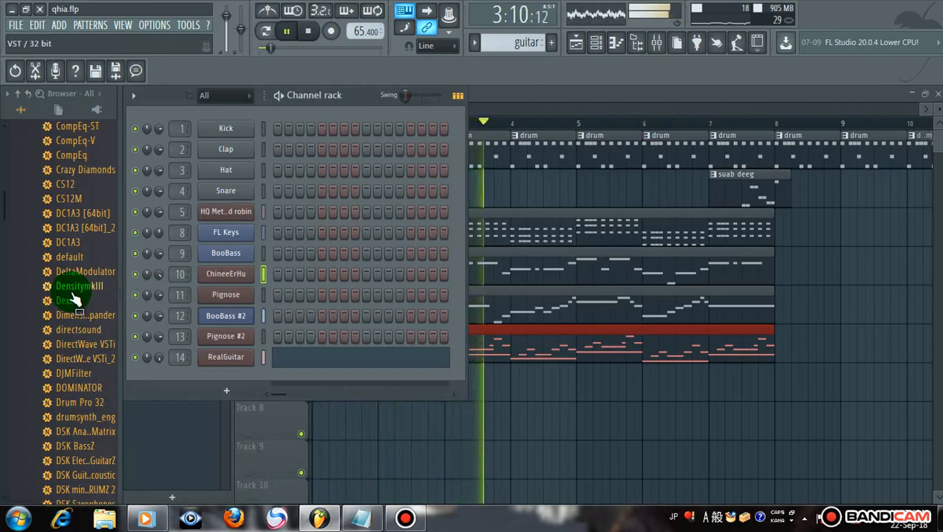
scroll(71, 294, down, 2)
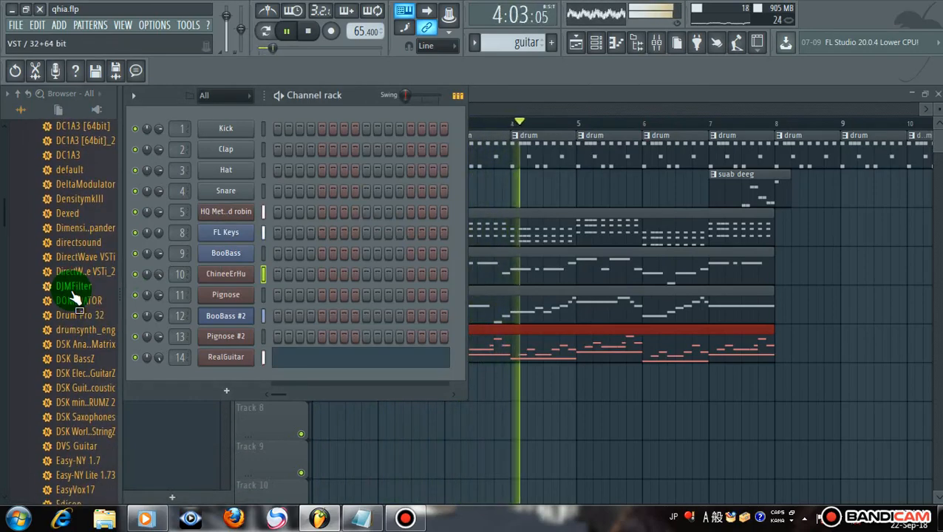
scroll(72, 294, down, 2)
scroll(76, 342, down, 4)
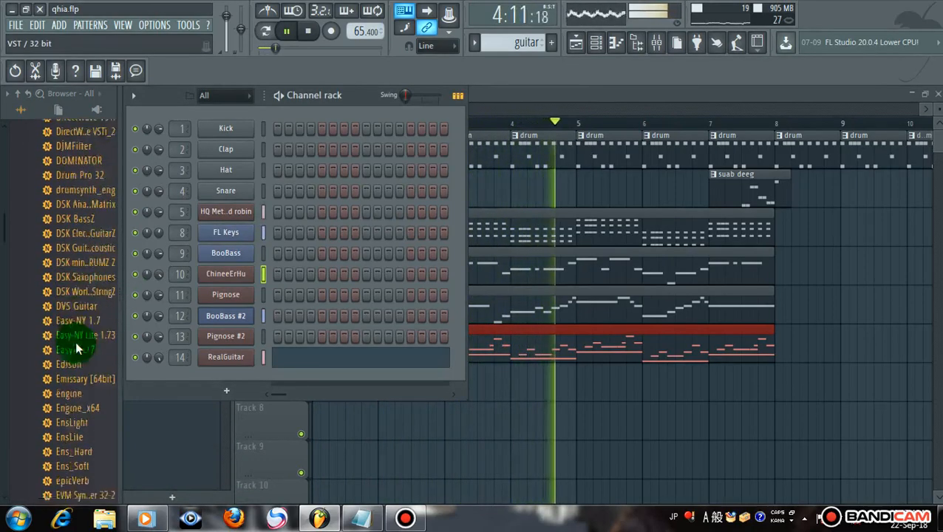
scroll(78, 362, down, 2)
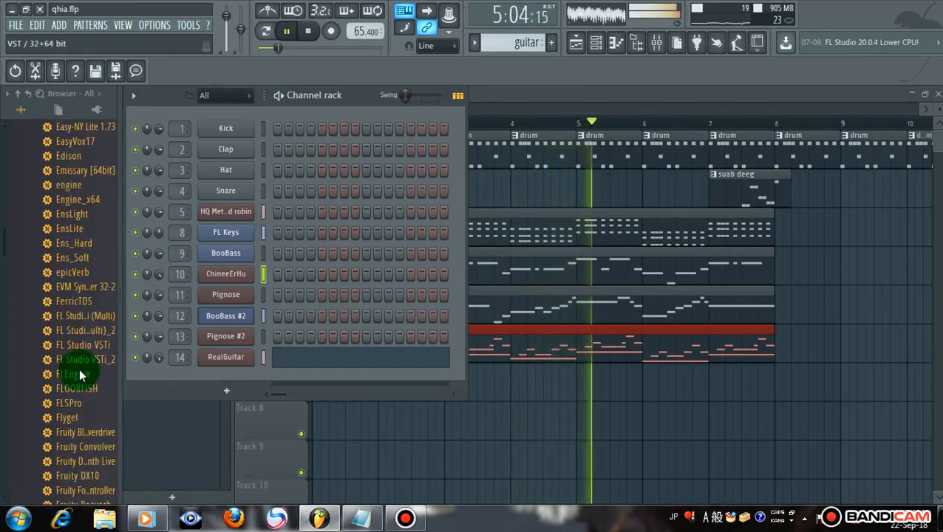
scroll(82, 375, down, 4)
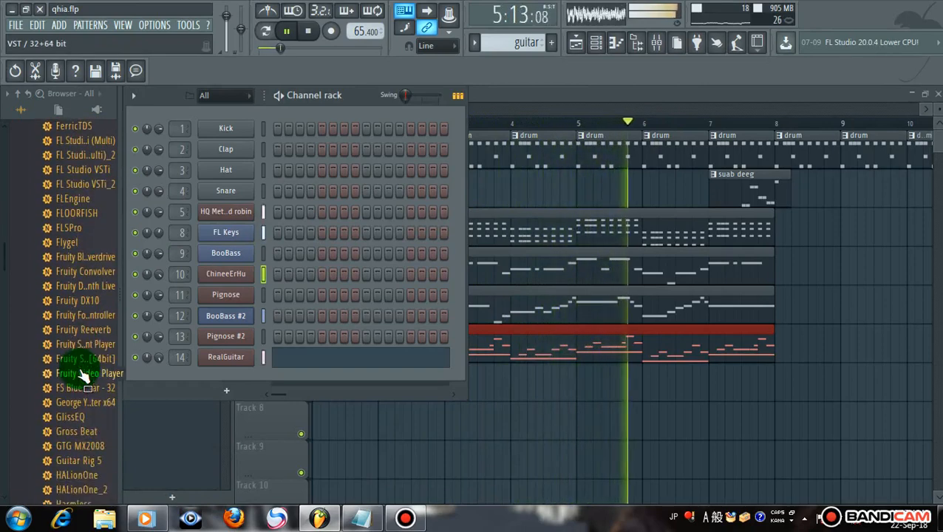
scroll(81, 375, down, 1)
scroll(81, 374, down, 1)
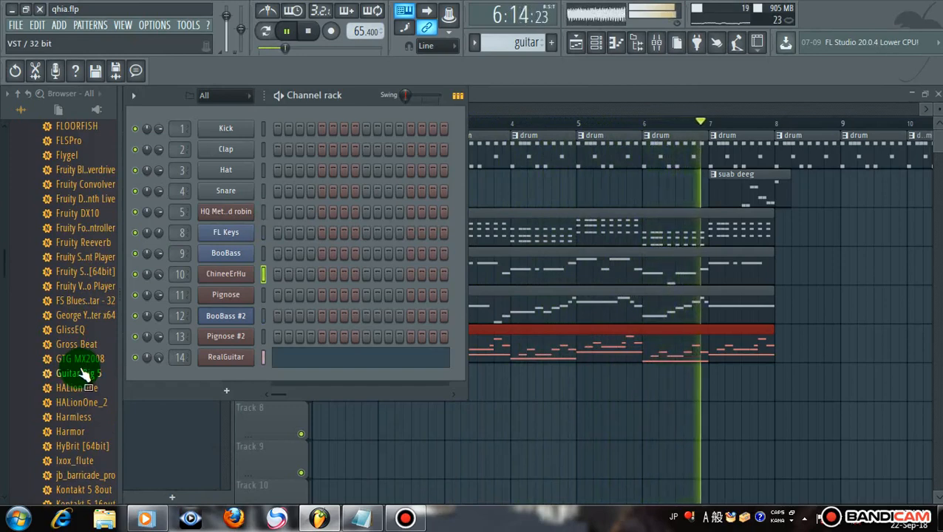
key(space)
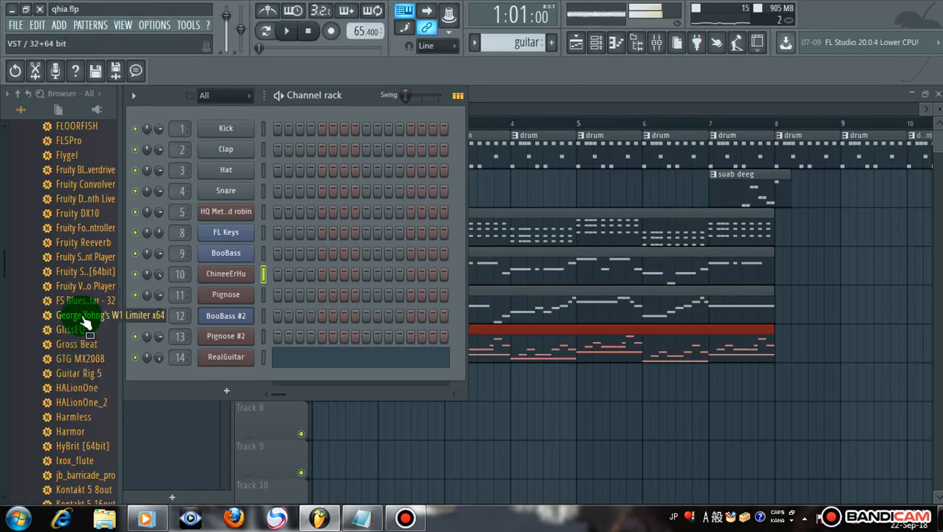
scroll(81, 332, down, 6)
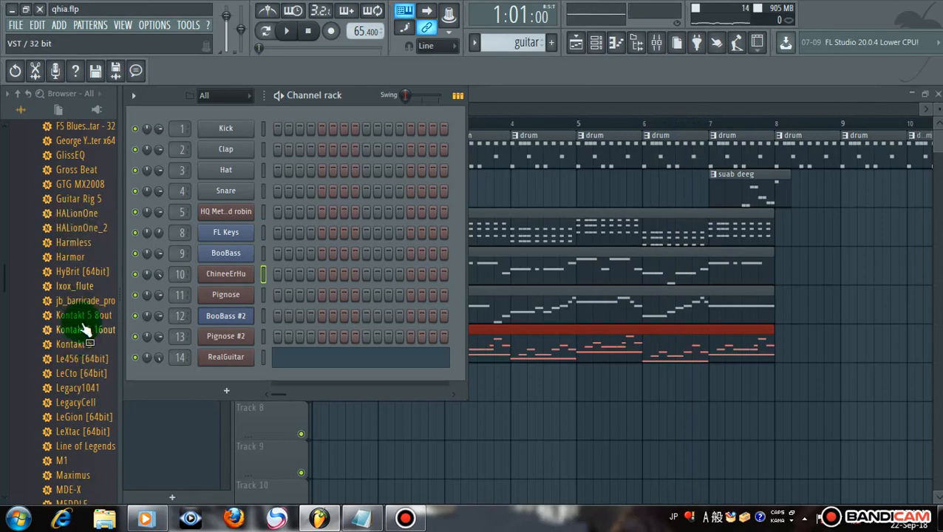
scroll(81, 398, down, 6)
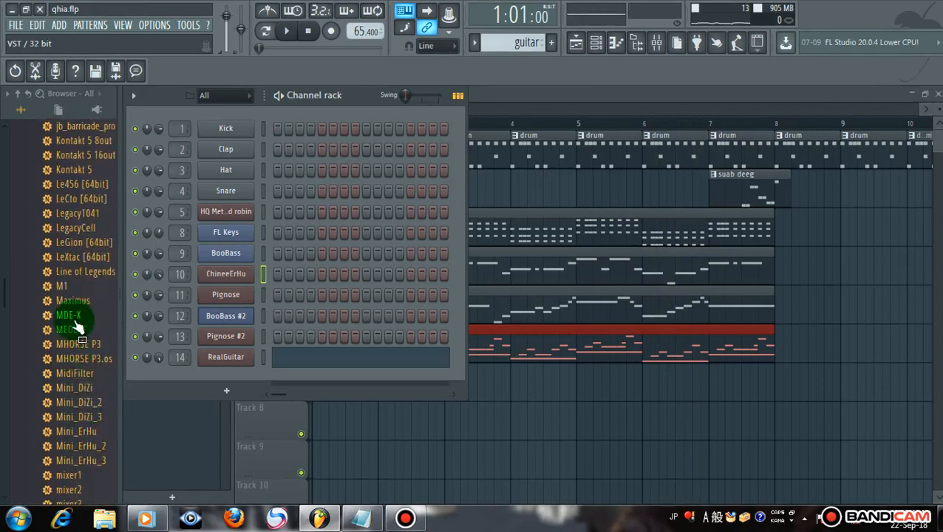
scroll(82, 340, down, 3)
scroll(86, 375, down, 6)
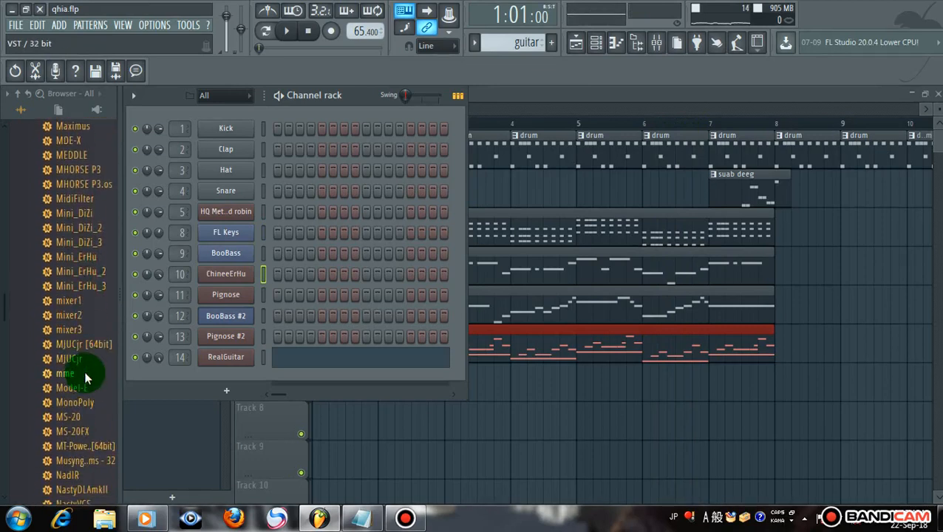
scroll(88, 382, down, 6)
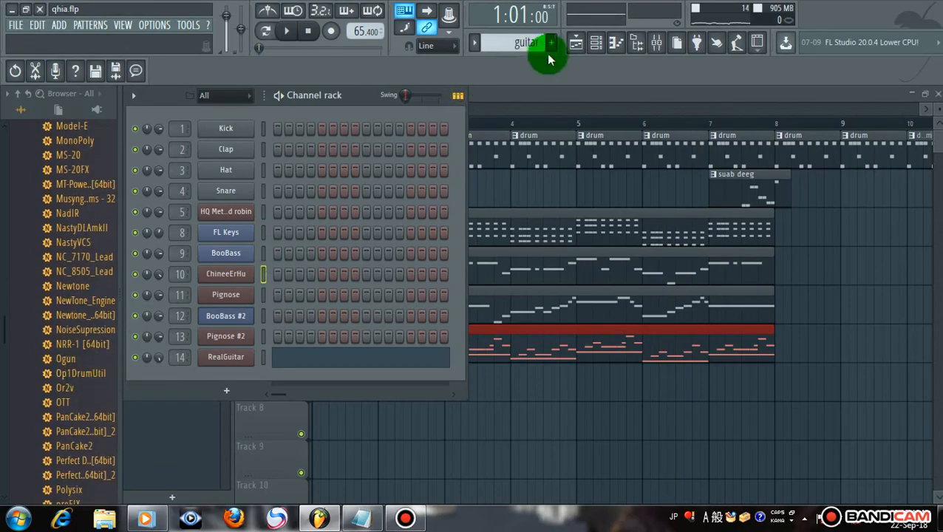
Replace the ChineeErHu instrument on channel 10 with Ogun and set its channel volume to 44%
click(575, 42)
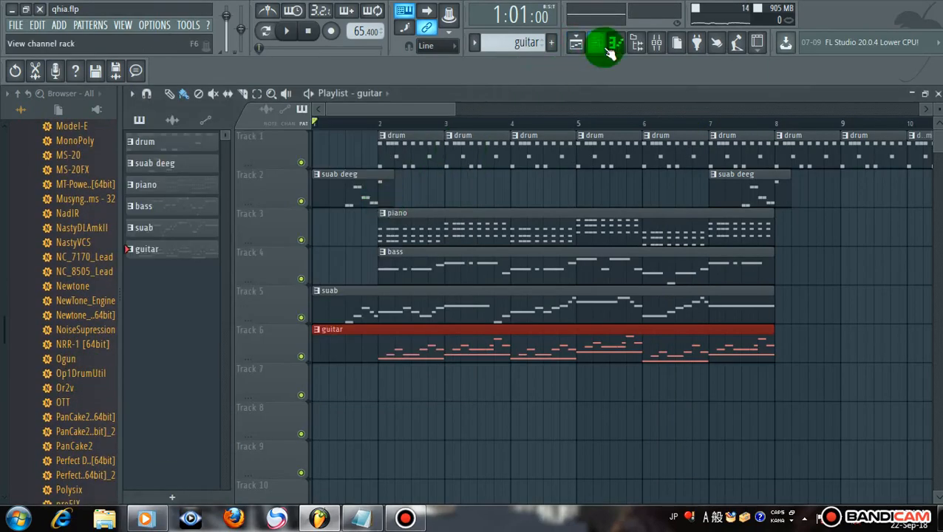
click(597, 43)
right_click(253, 270)
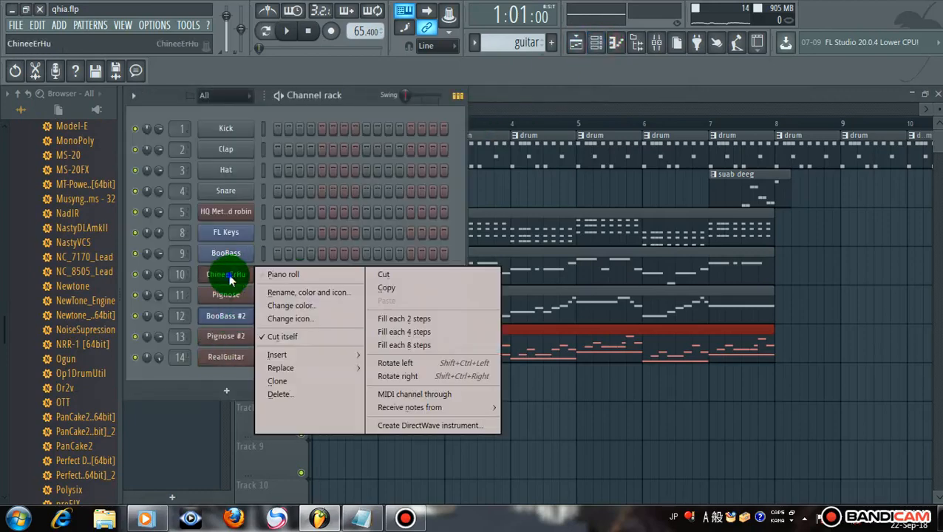
mouse_move(318, 370)
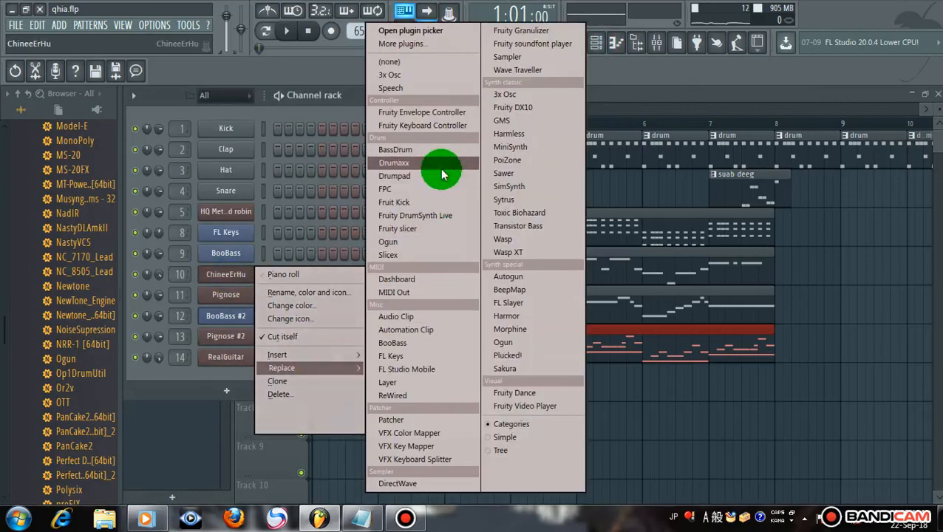
click(430, 243)
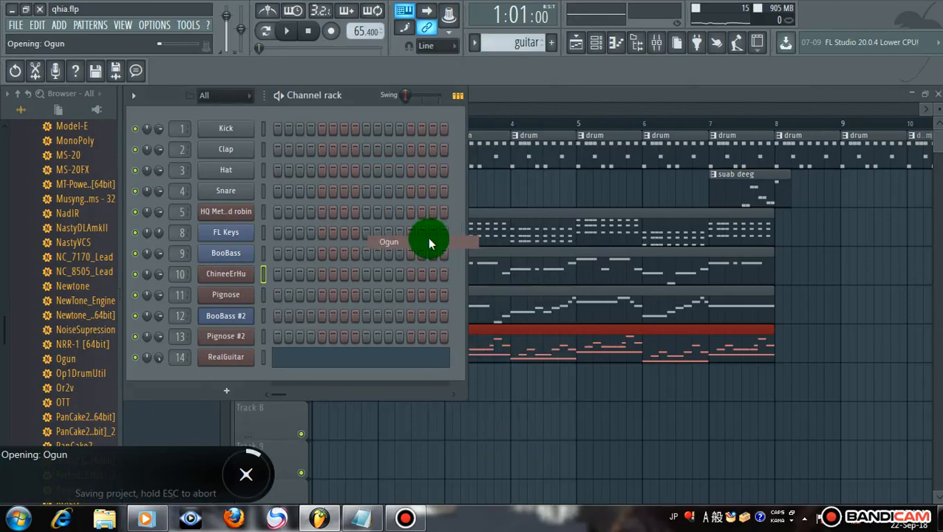
click(479, 143)
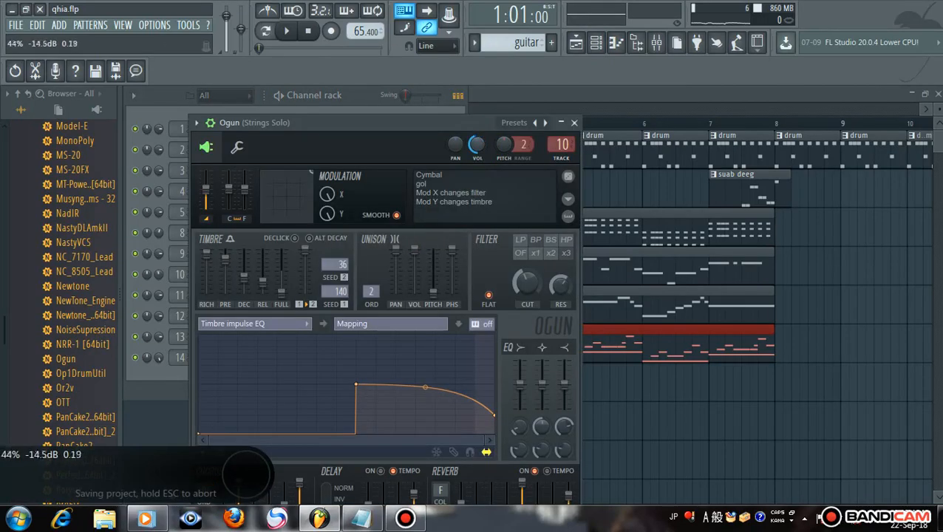
Step forward through Ogun's presets from the bass sounds to Bellish, playing test notes on each
key(x)
click(547, 123)
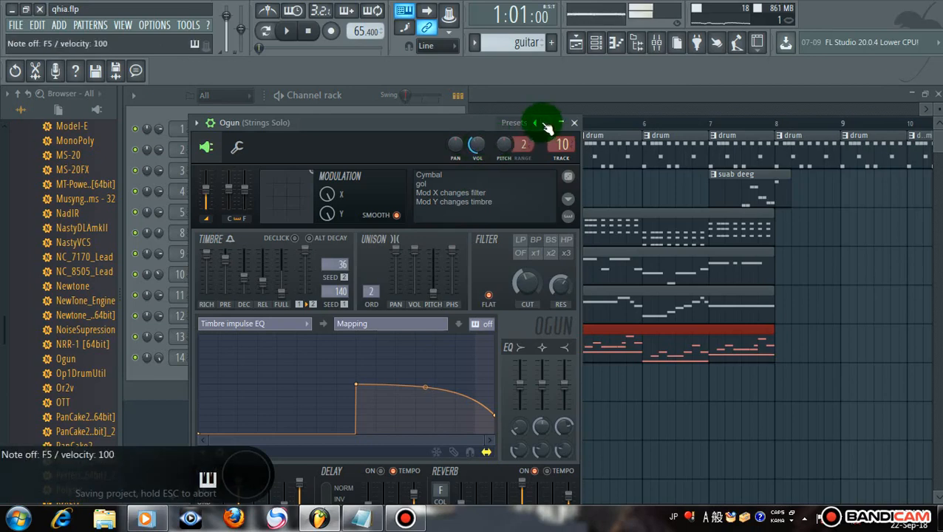
click(548, 123)
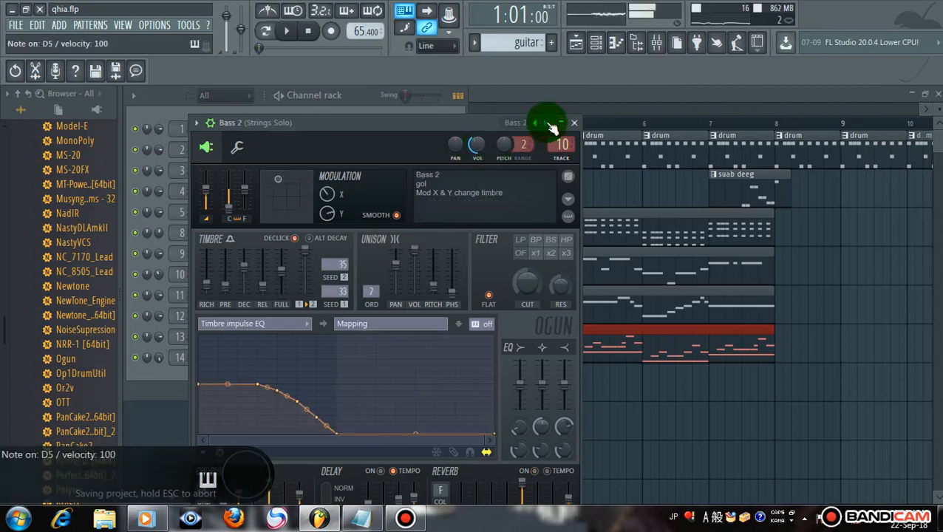
click(547, 123)
click(547, 124)
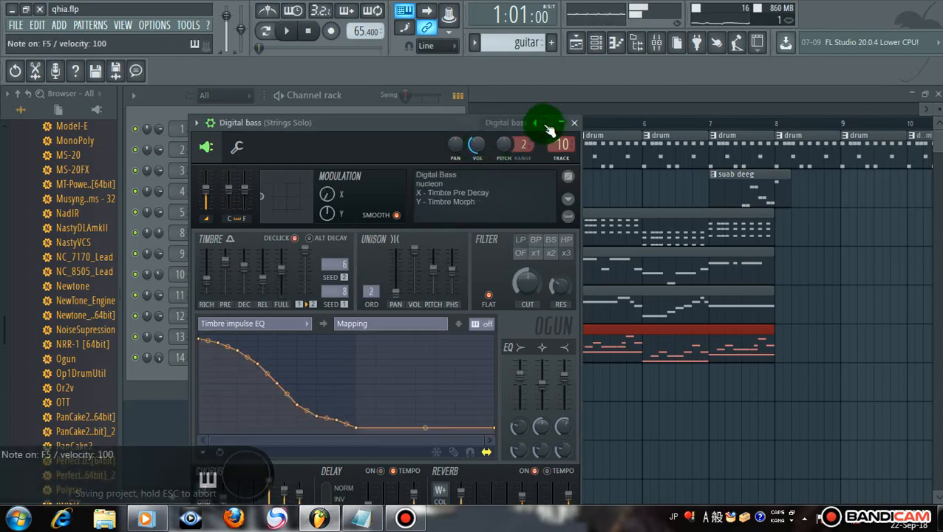
click(547, 124)
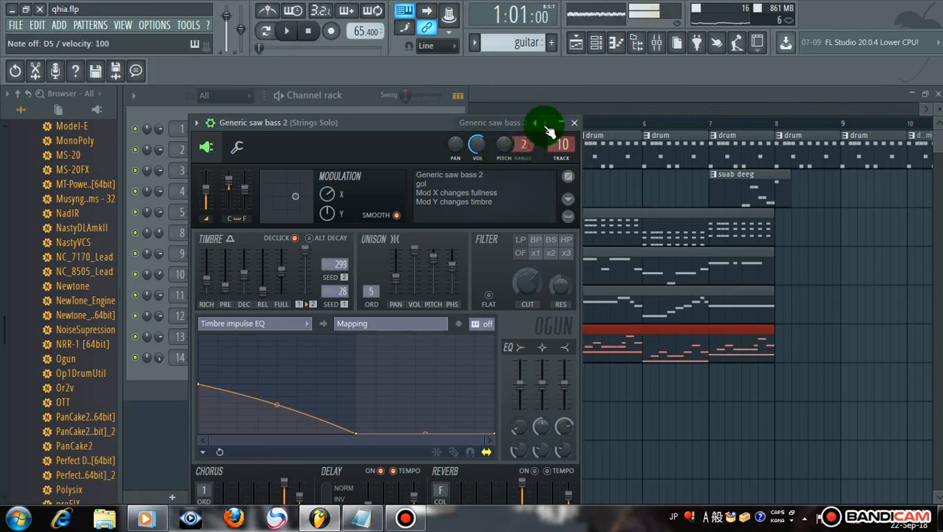
click(546, 124)
click(546, 124)
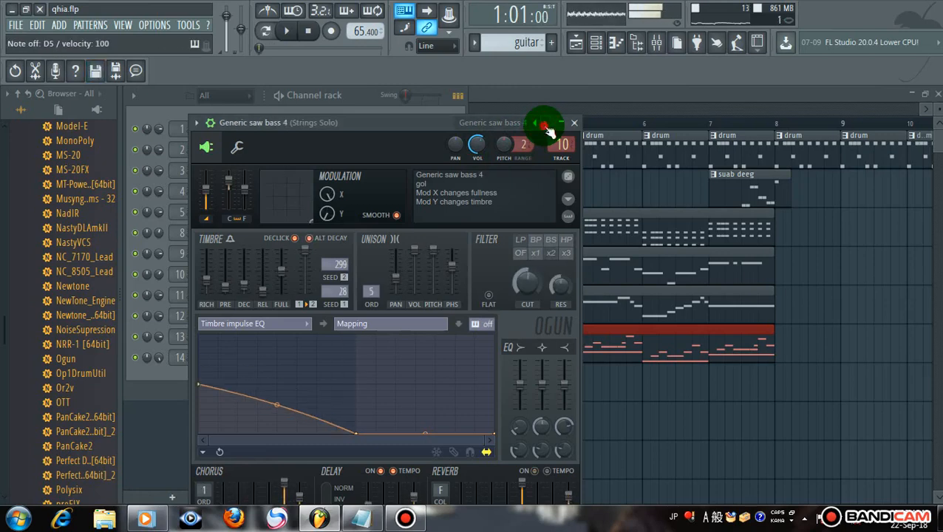
click(545, 124)
click(546, 124)
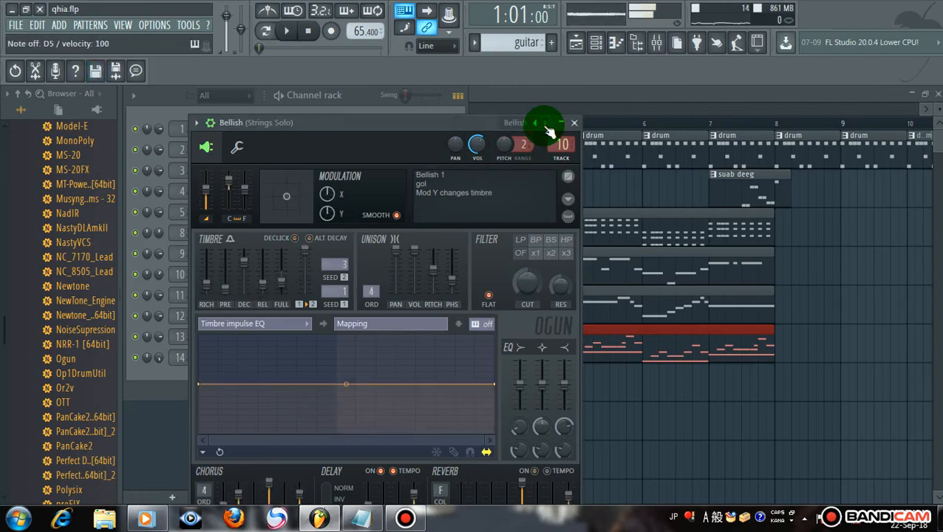
Load Ogun's Bellish 11 preset, audition it in the song while raising the channel volume, and stop playback
click(546, 124)
click(546, 124)
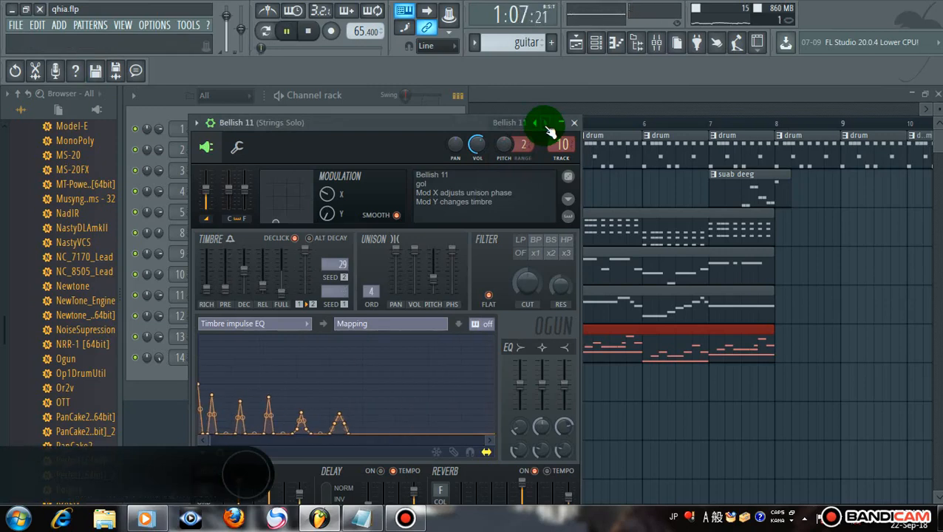
click(472, 144)
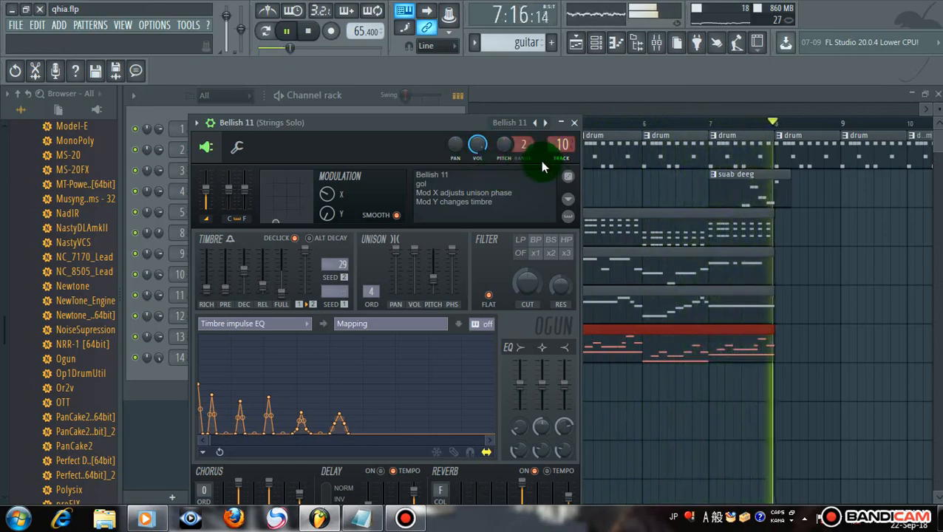
key(space)
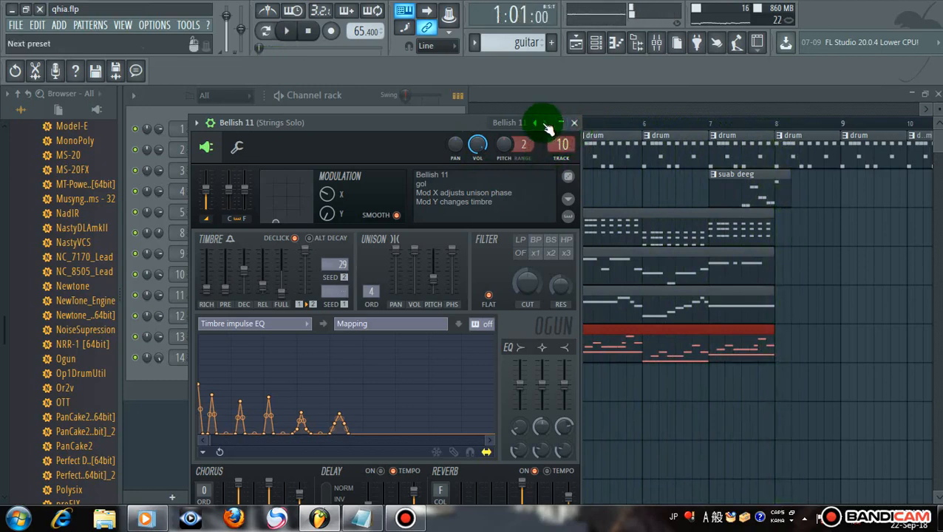
Step forward through Ogun's remaining bell, Bowl, Glass and Metal can presets to Vibes, playing test notes along the way
click(543, 123)
click(545, 124)
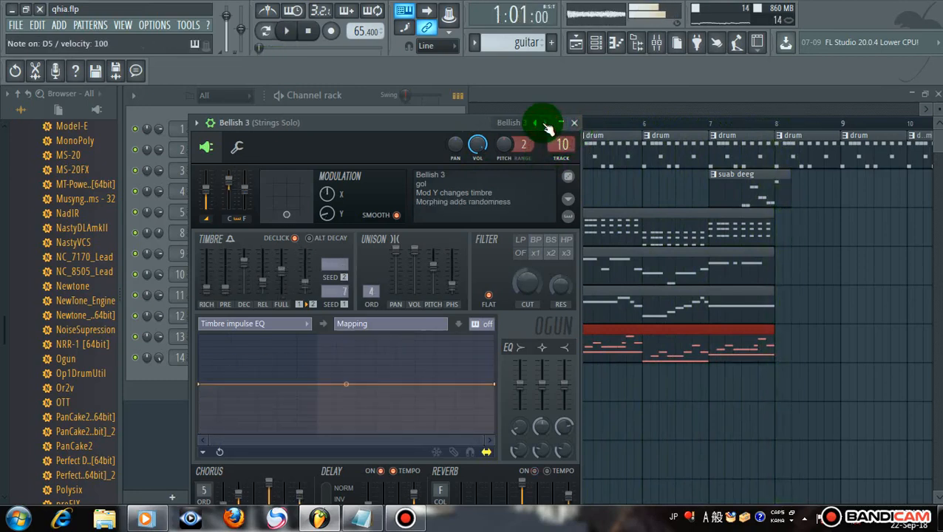
click(545, 124)
click(545, 124)
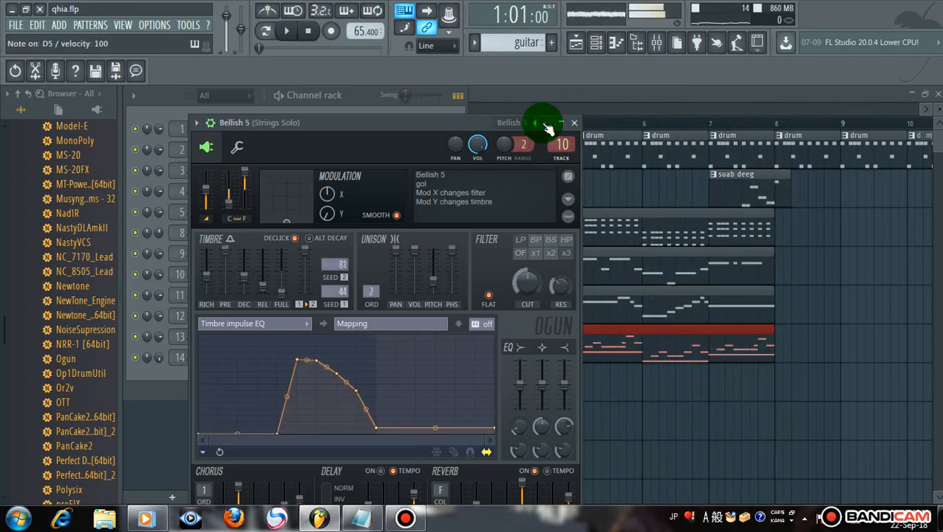
click(545, 124)
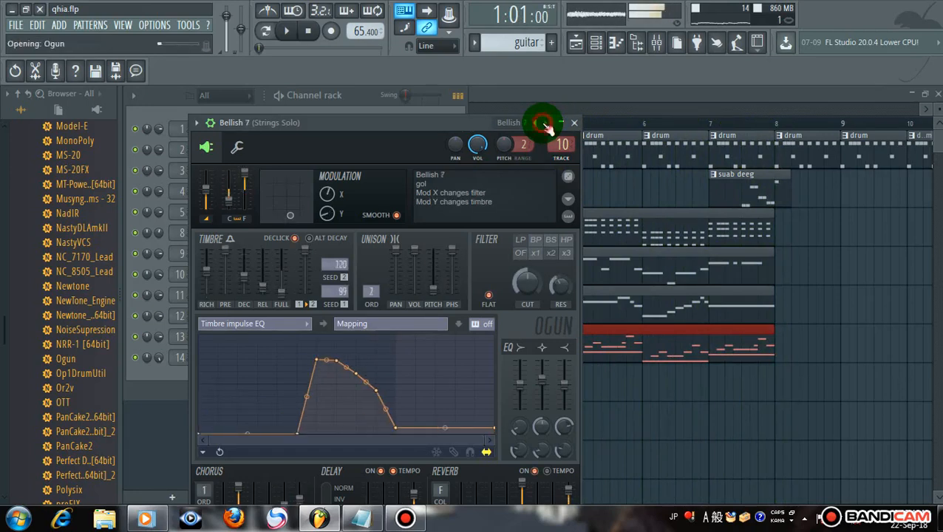
click(545, 125)
click(545, 124)
click(546, 124)
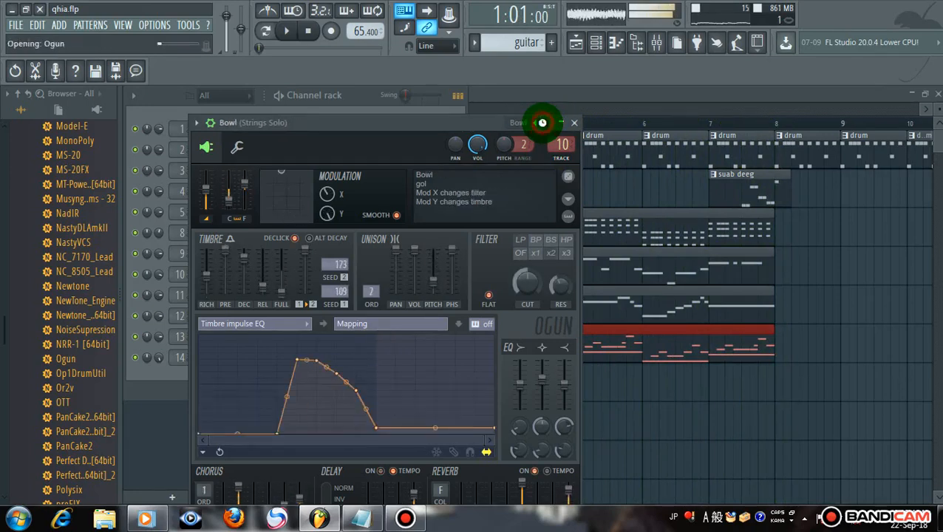
click(545, 124)
click(545, 124)
click(545, 124)
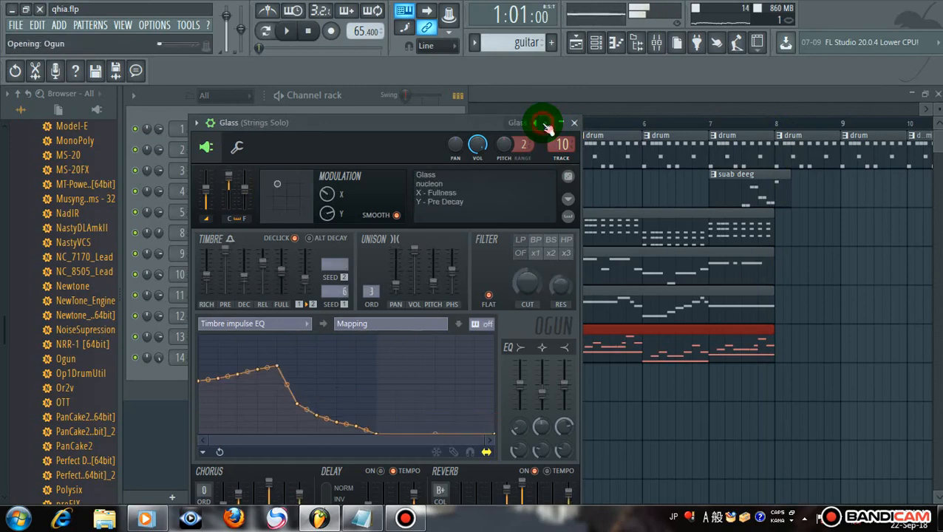
click(545, 125)
click(545, 124)
click(545, 124)
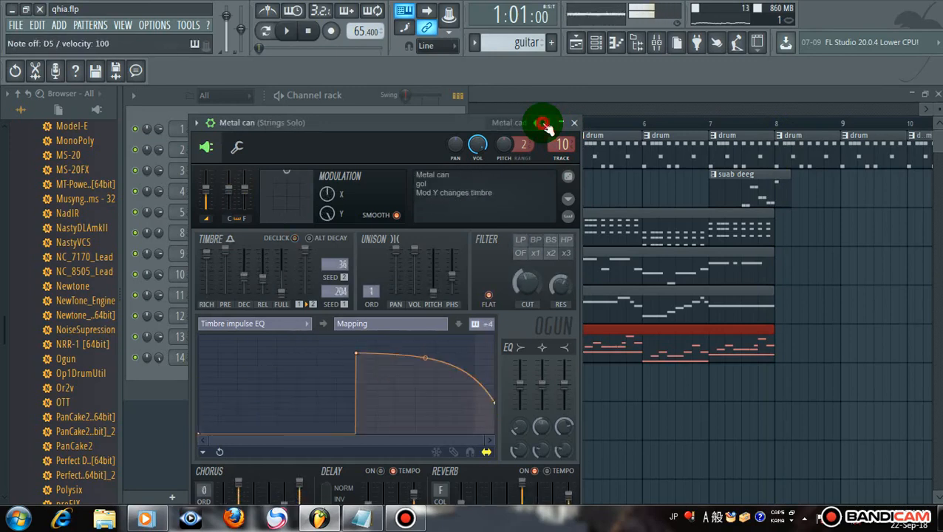
click(545, 124)
click(545, 124)
click(545, 124)
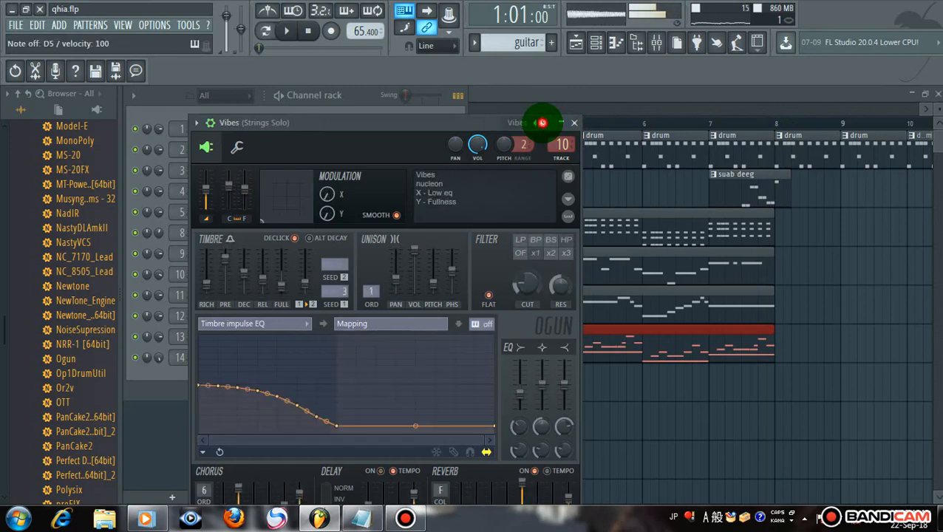
click(545, 124)
click(545, 124)
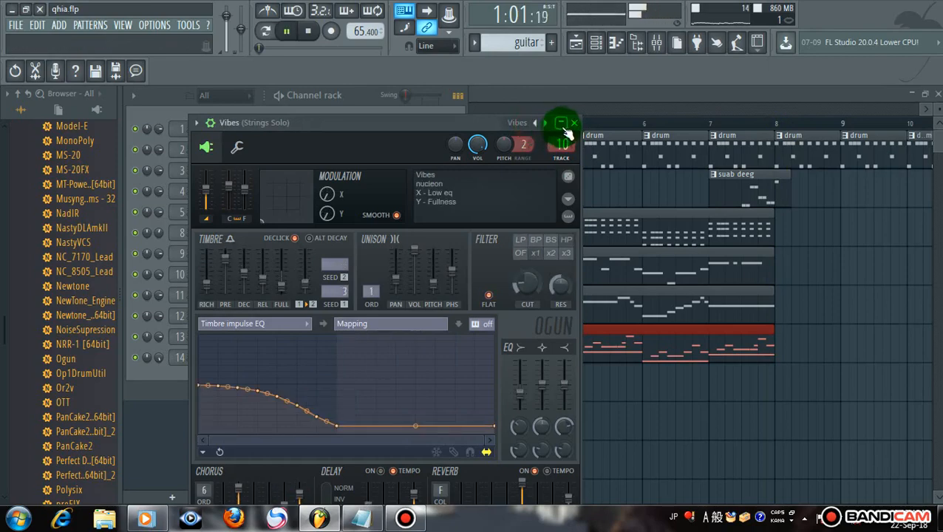
Close the Ogun window and adjust the Vibes channel's volume while auditioning it in the song
click(574, 124)
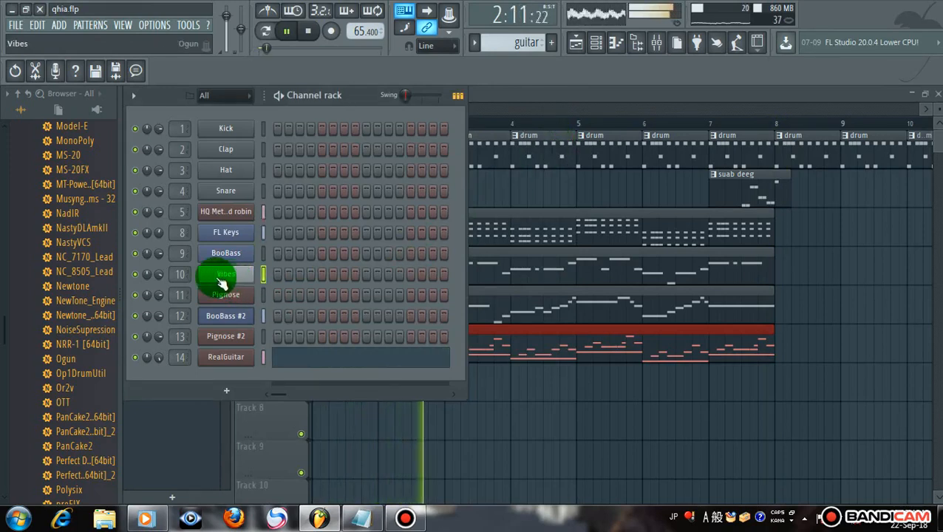
drag(159, 269, 159, 268)
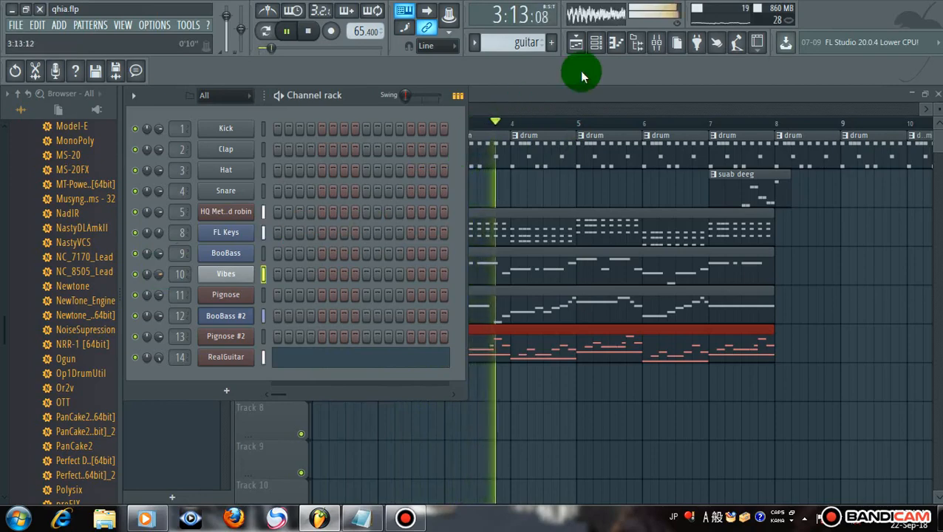
Add the Mini_DiZi plugin as a new channel below RealGuitar and close its window
click(575, 42)
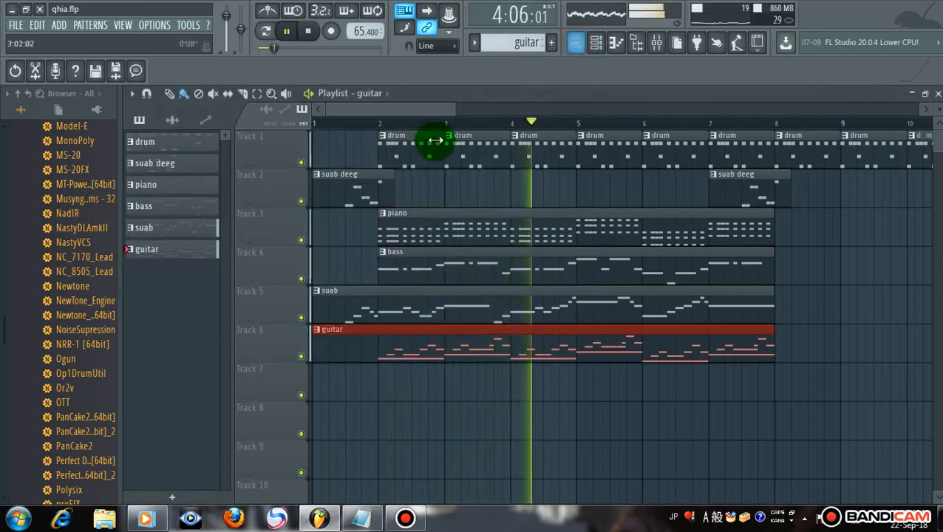
click(596, 42)
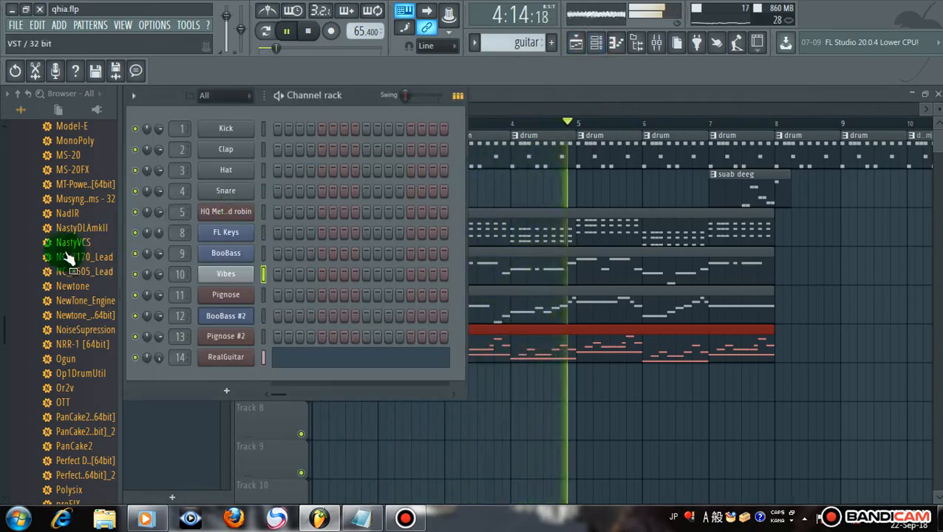
scroll(65, 259, up, 8)
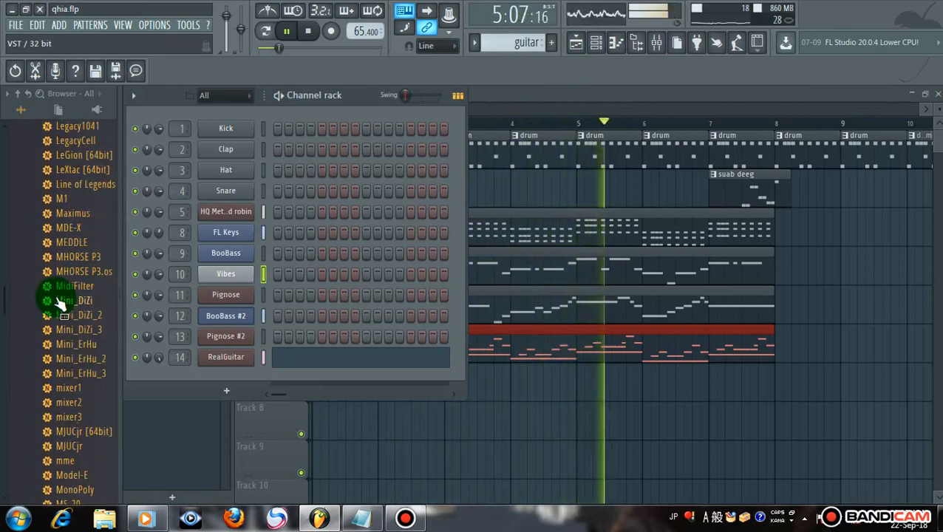
drag(59, 303, 212, 368)
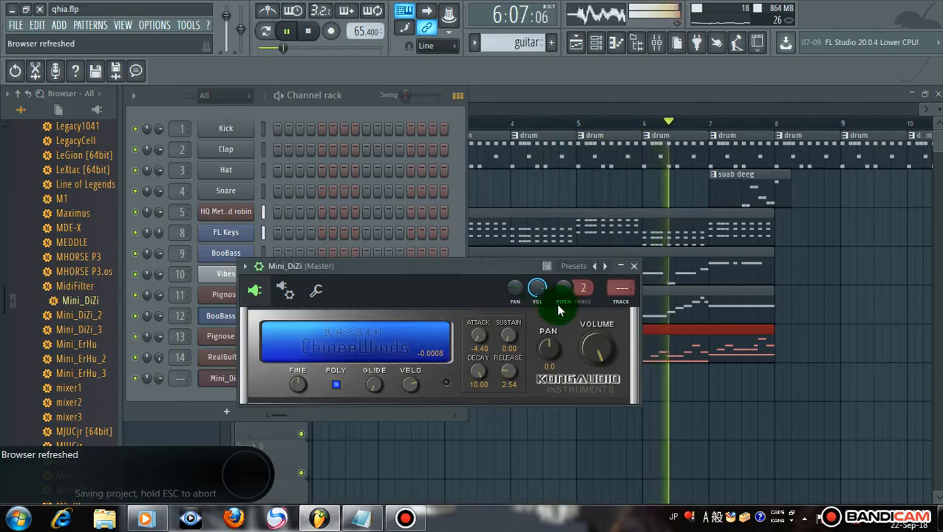
click(633, 266)
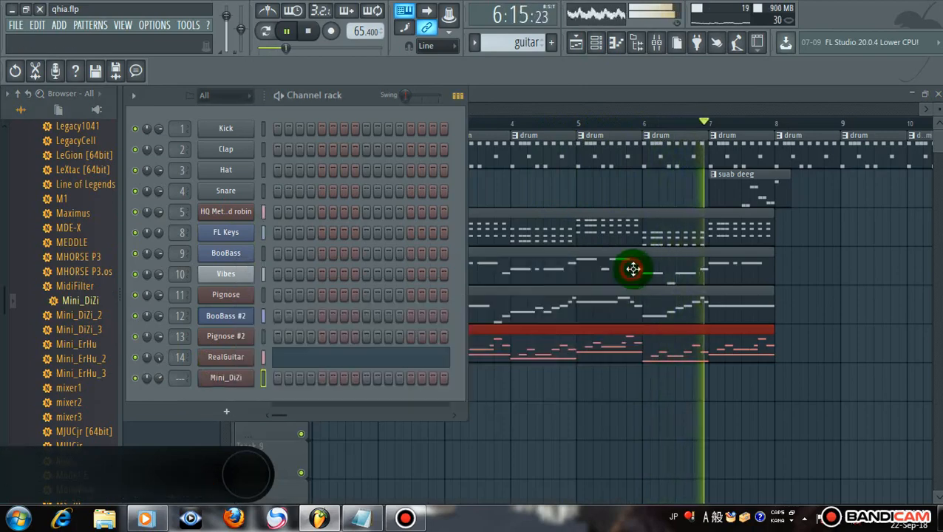
Make suab the active pattern and show the Mini_DiZi channel's empty piano roll
click(578, 41)
click(595, 42)
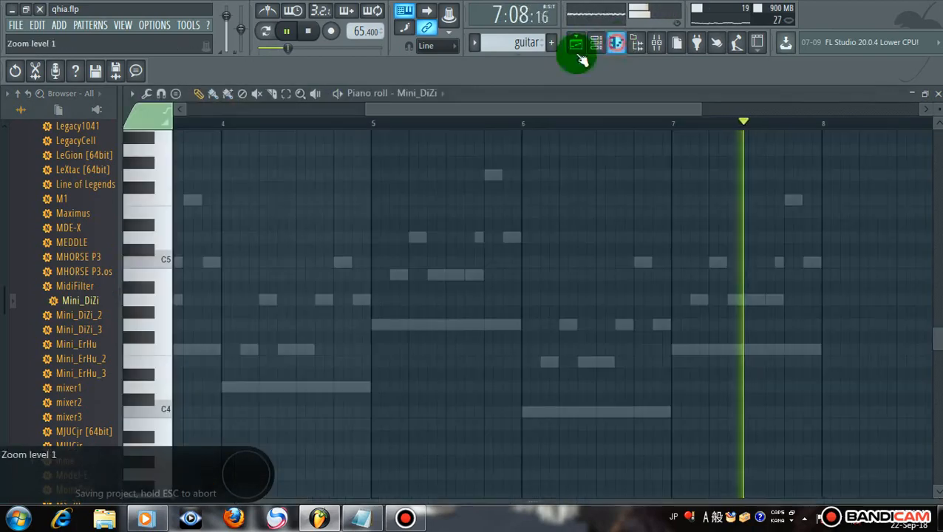
click(576, 42)
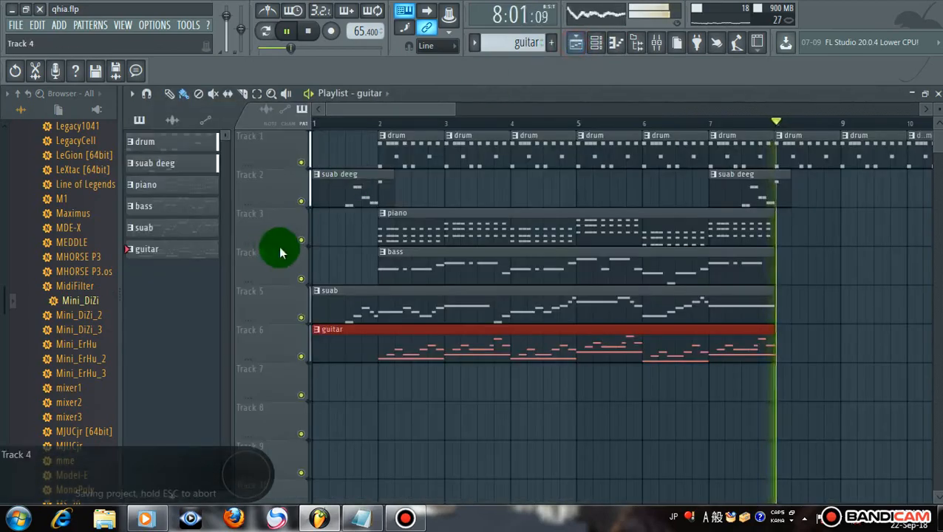
click(185, 228)
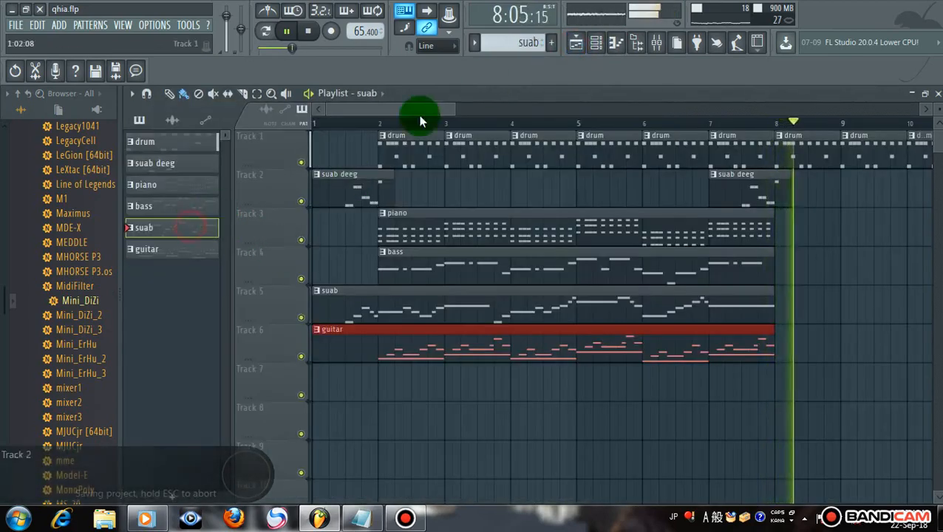
click(602, 52)
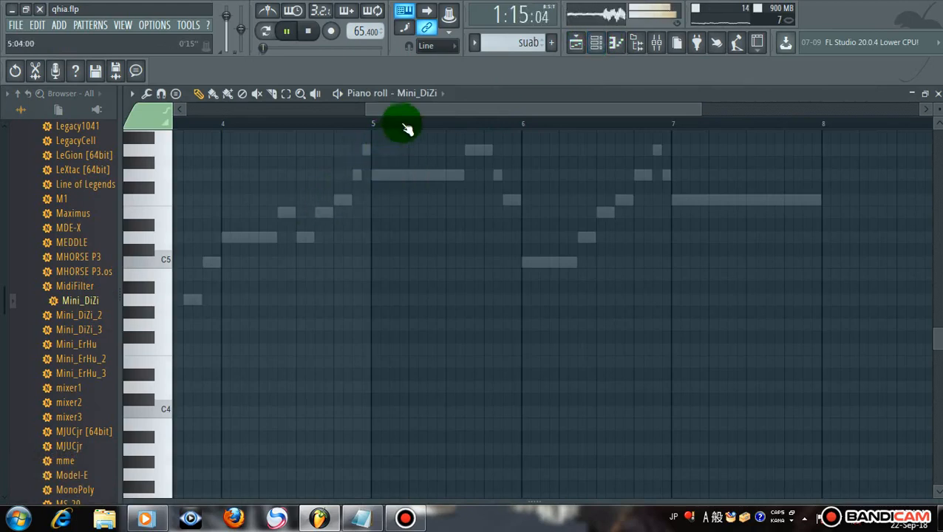
Play the song from the opening bars and rehearse a Mini_DiZi fill around bars 2 and 3
drag(401, 111, 220, 120)
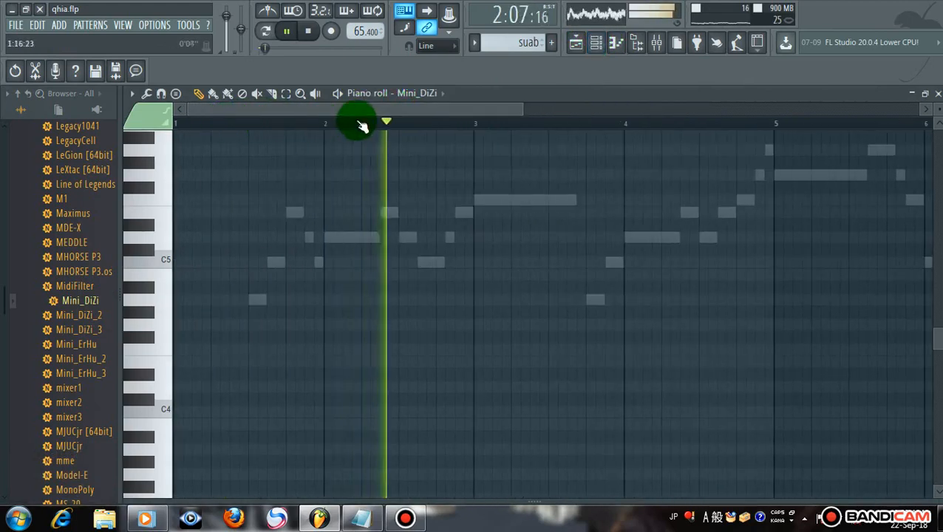
drag(375, 114, 410, 118)
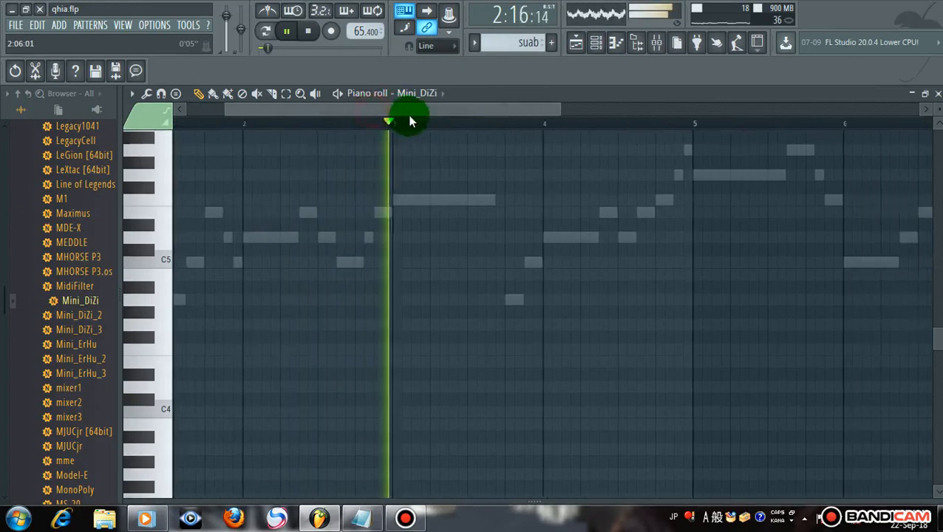
key(space)
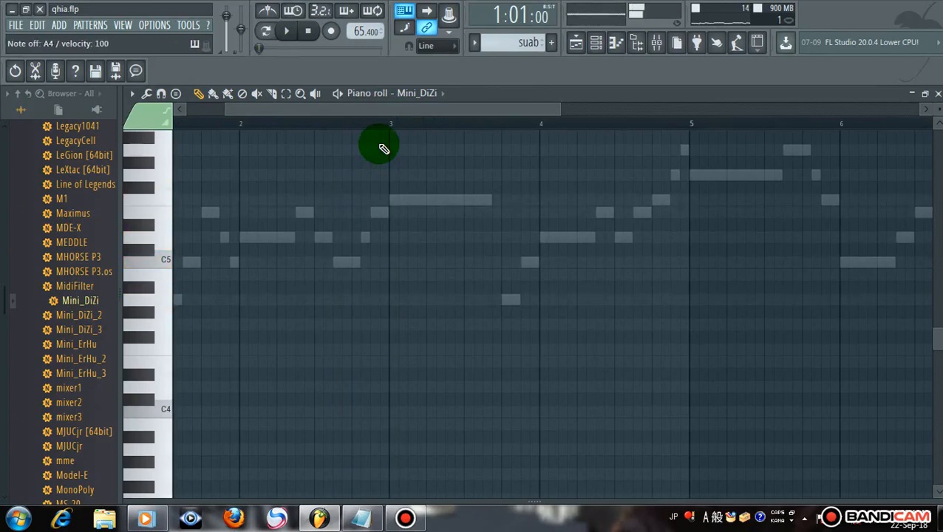
click(318, 116)
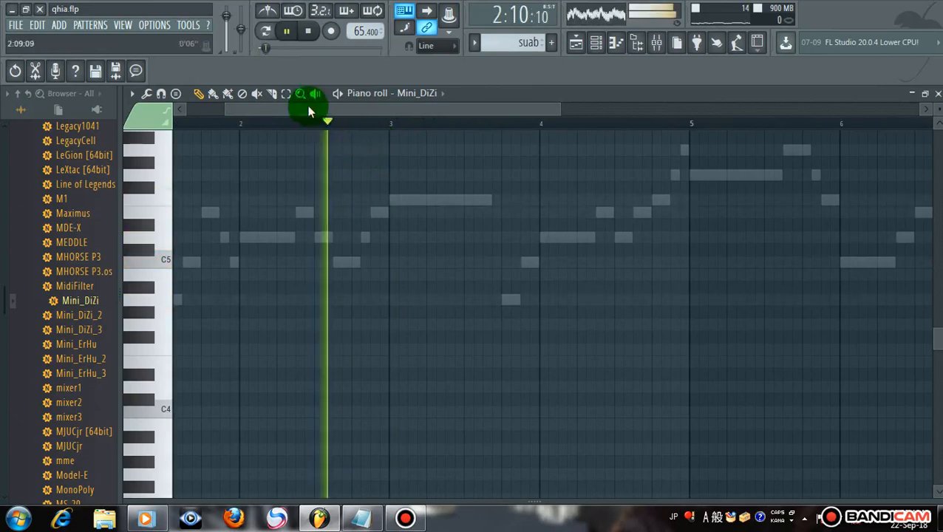
Record a Mini_DiZi phrase of A4, C5, D5, E5 and F5 in bar 3, starting playback just before bar 2 with the Everything option
click(225, 120)
click(331, 30)
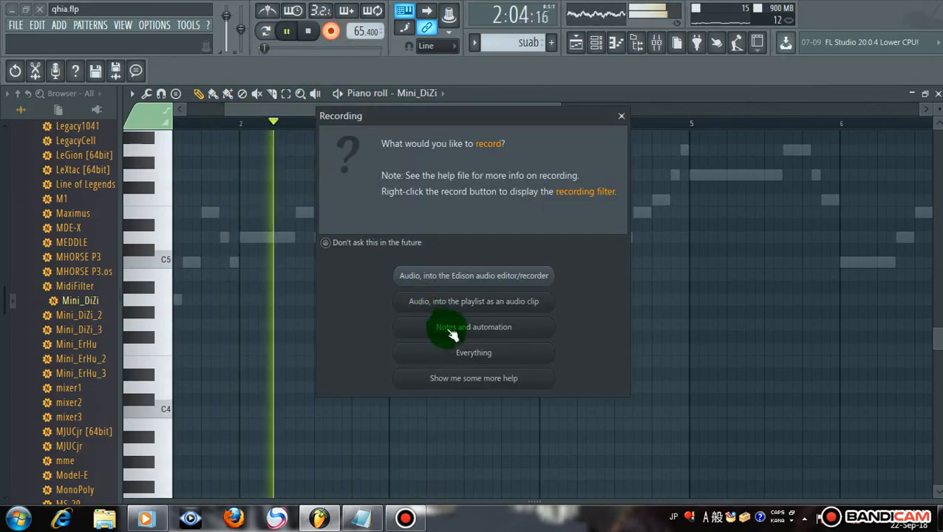
click(458, 349)
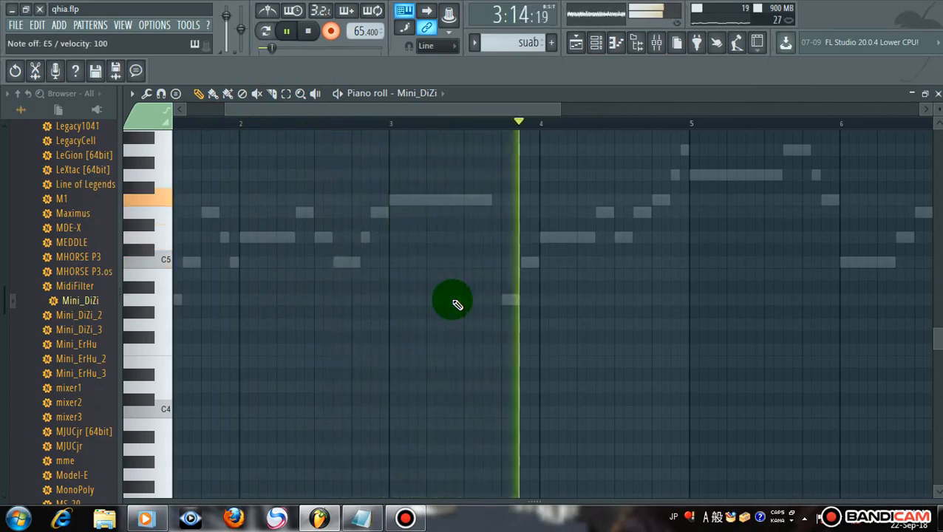
key(space)
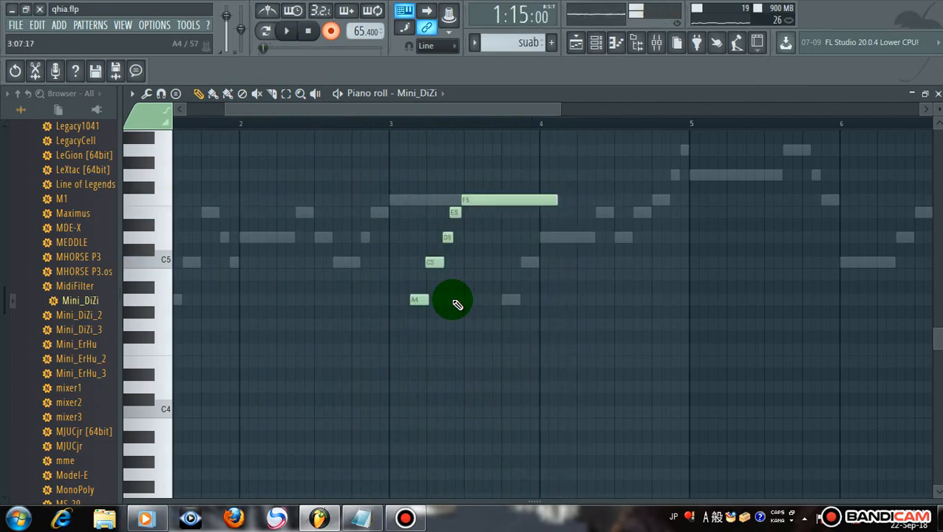
Quantize the recorded bar 3 notes, then shorten E5 to one step and shift it to start right after D5
scroll(428, 131, up, 3)
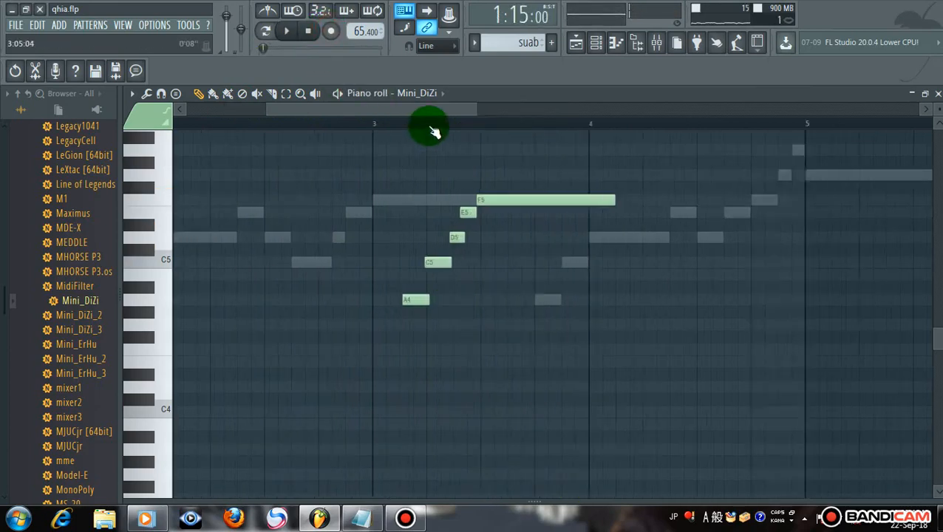
drag(322, 140, 645, 442)
key(ctrl+q)
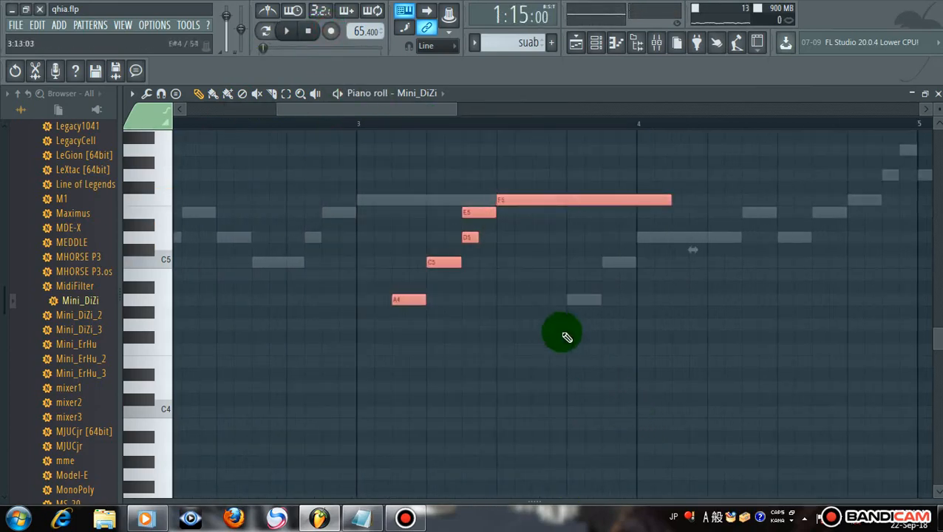
click(559, 333)
drag(473, 237, 499, 217)
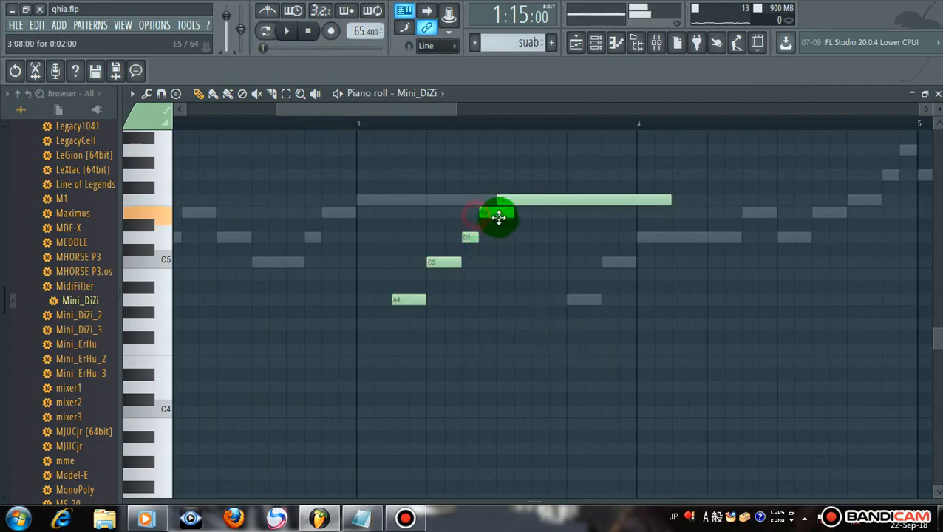
Play back the edited bar 3 phrase in the song and rehearse another Mini_DiZi phrase over the following bars
key(space)
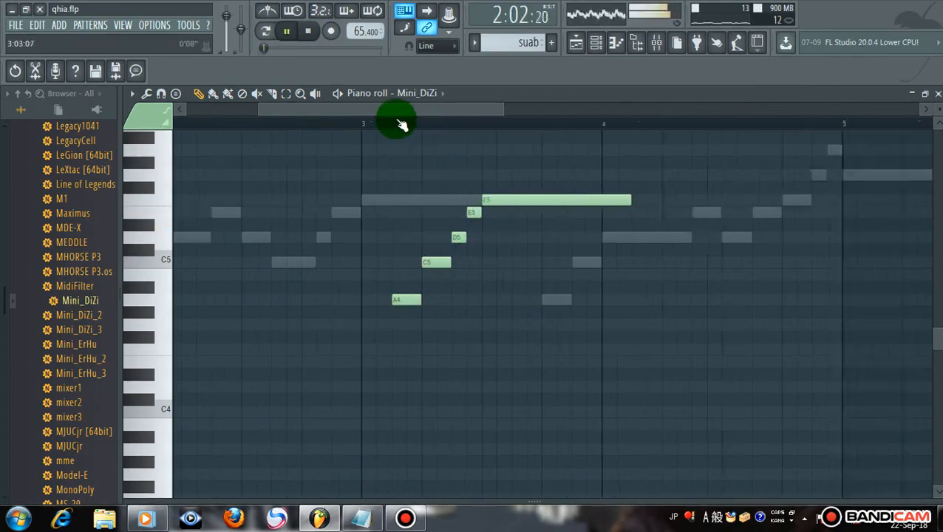
scroll(395, 121, down, 2)
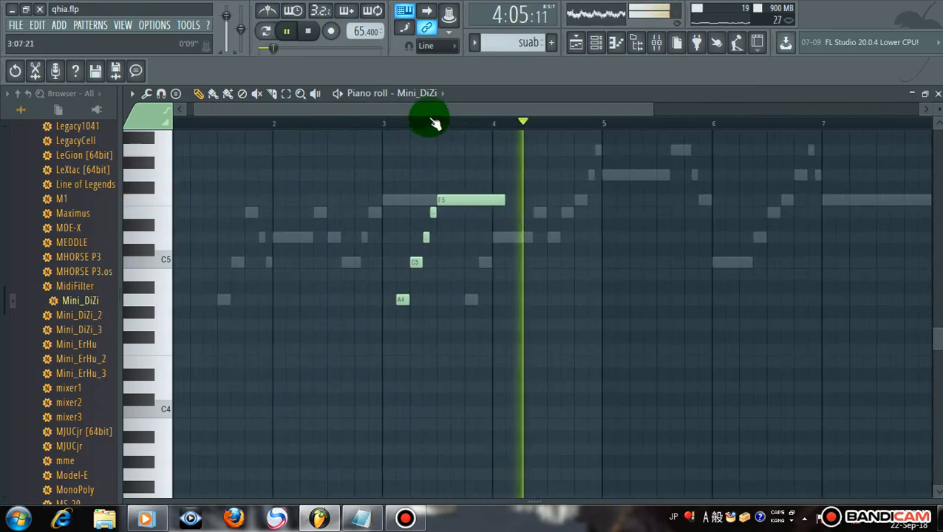
scroll(488, 123, down, 2)
scroll(491, 126, right, 1)
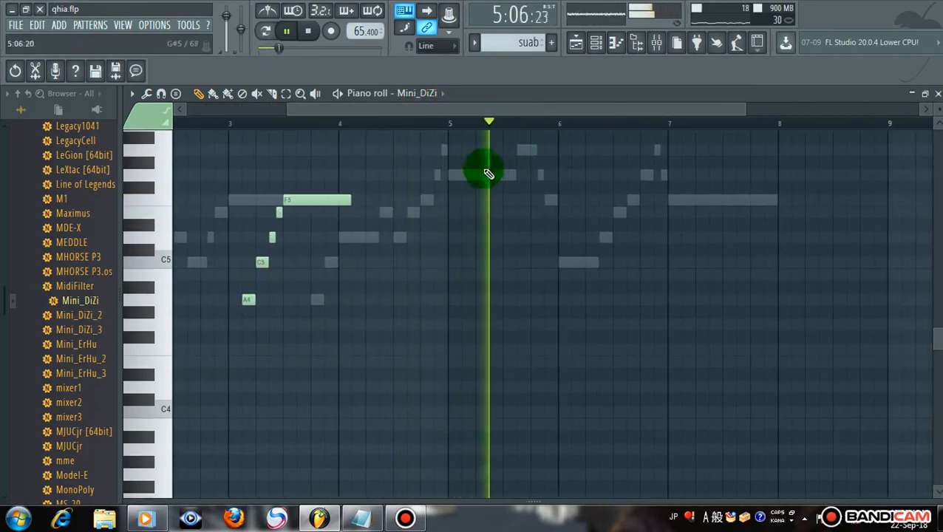
key(space)
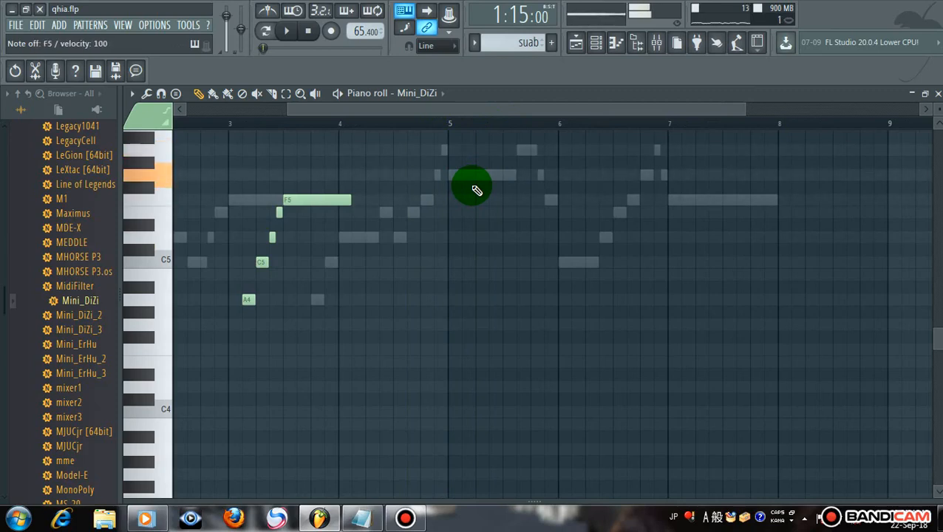
Record a second Mini_DiZi phrase across bars 5 and 6, starting playback just before bar 4 with the Everything option
click(318, 122)
click(334, 33)
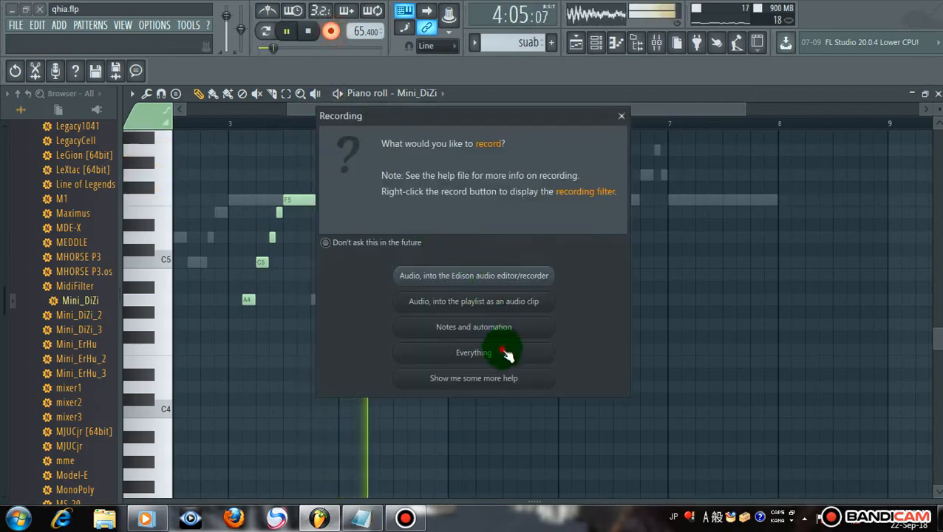
click(507, 355)
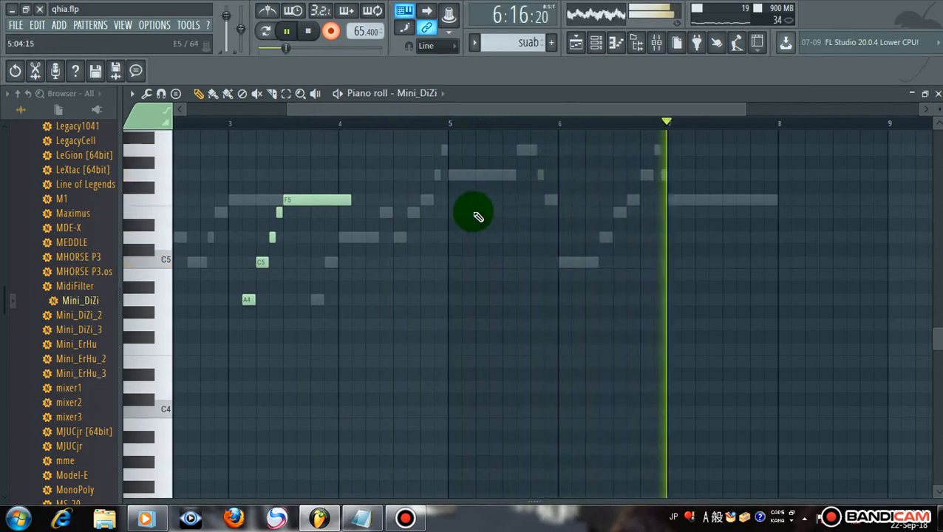
key(space)
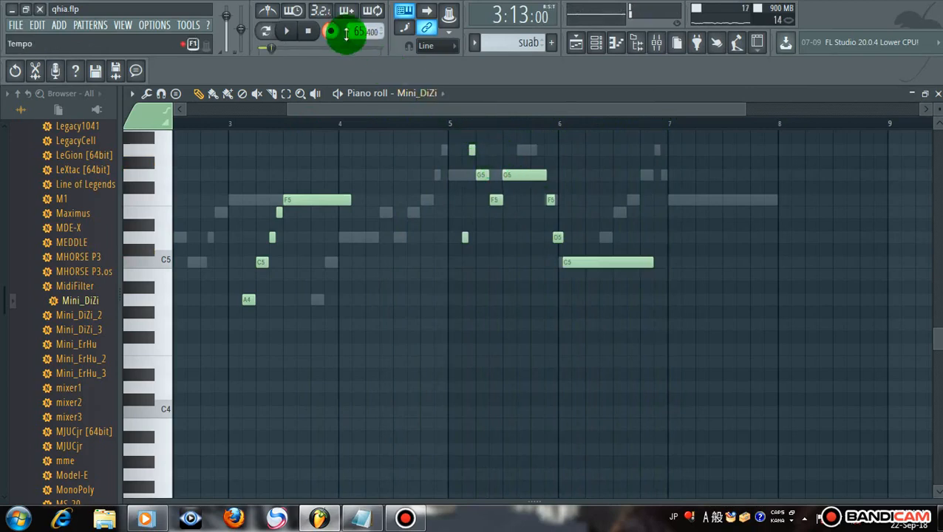
Quantize the newly recorded Mini_DiZi notes in bars 5 and 6
drag(455, 107, 490, 133)
drag(418, 132, 694, 339)
click(648, 260)
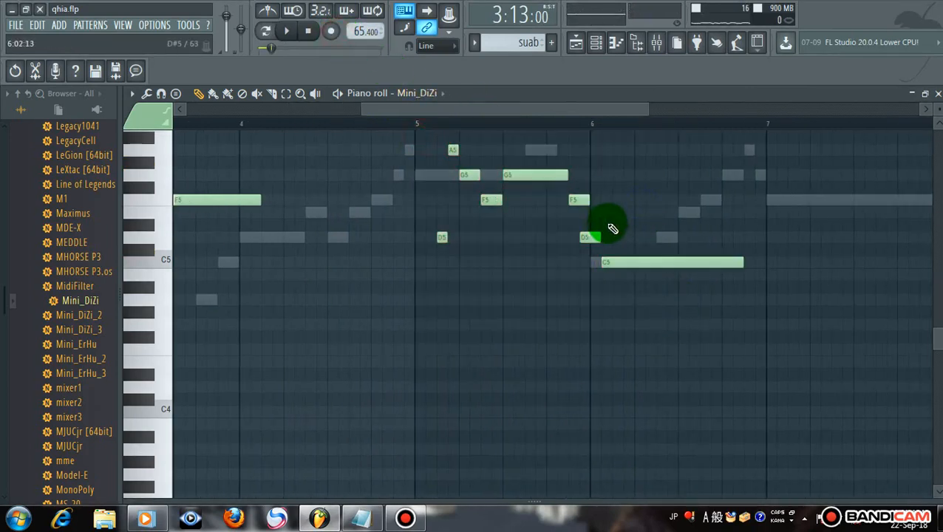
scroll(518, 130, up, 2)
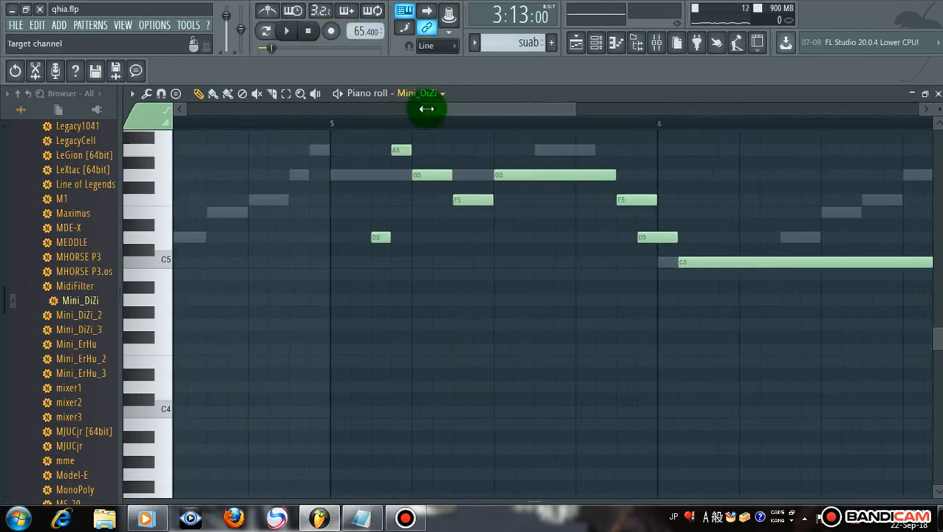
Shorten the F5 and D5 before bar 6 to one step each, move the long C5 to the start of bar 6, and audition the phrase
key(space)
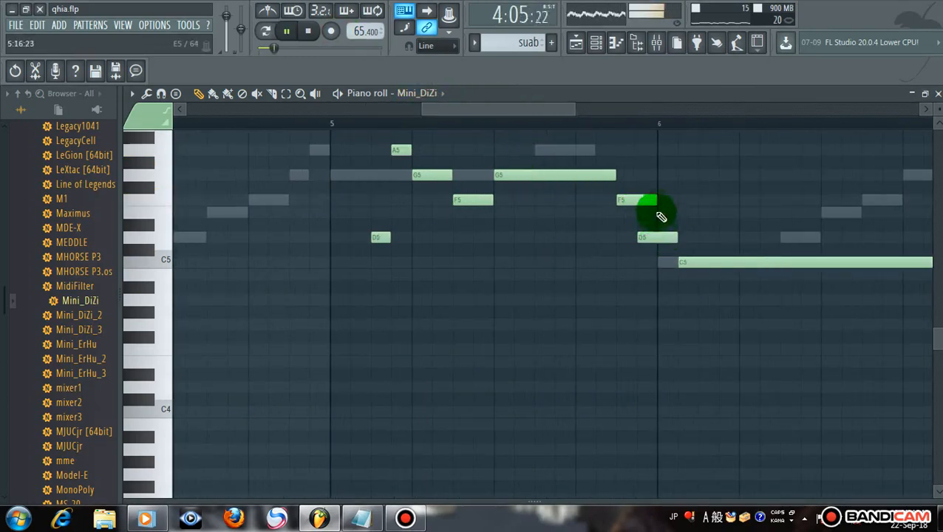
drag(648, 204, 636, 204)
drag(665, 242, 654, 242)
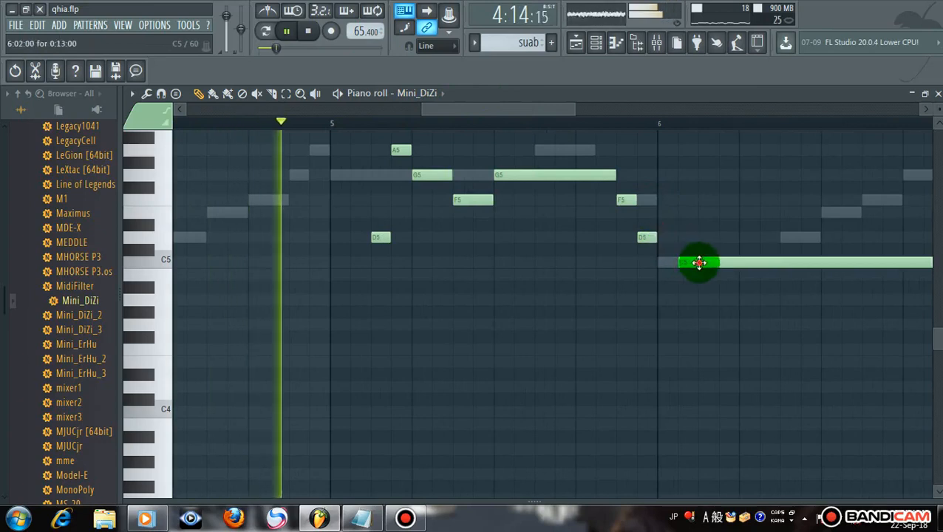
drag(698, 263, 678, 263)
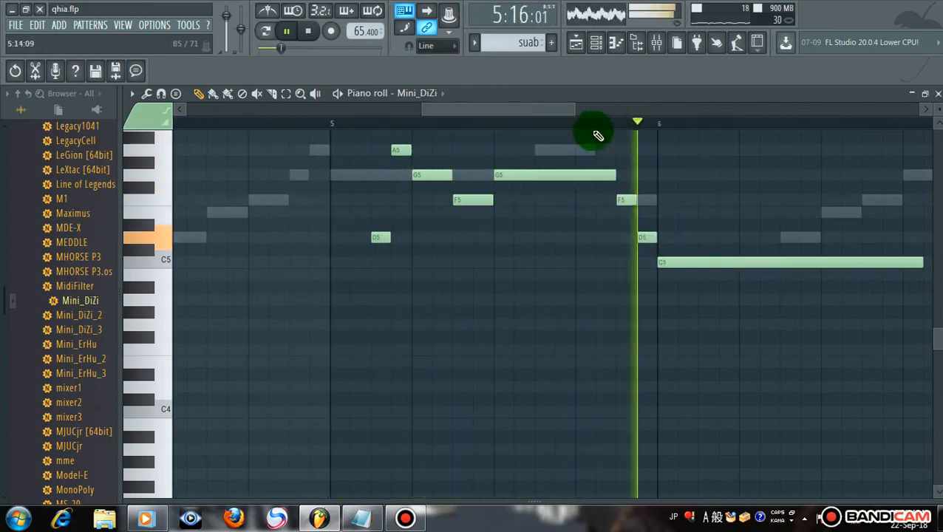
scroll(559, 124, down, 5)
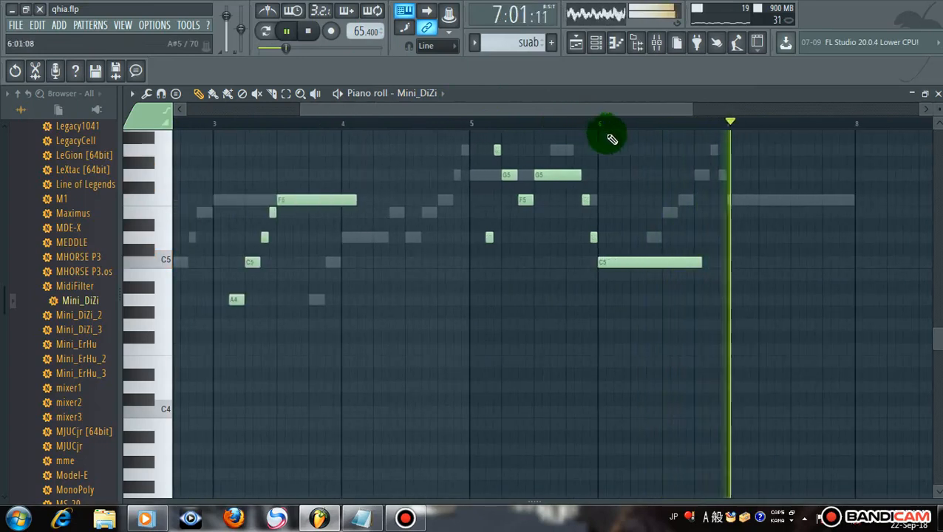
scroll(655, 131, down, 2)
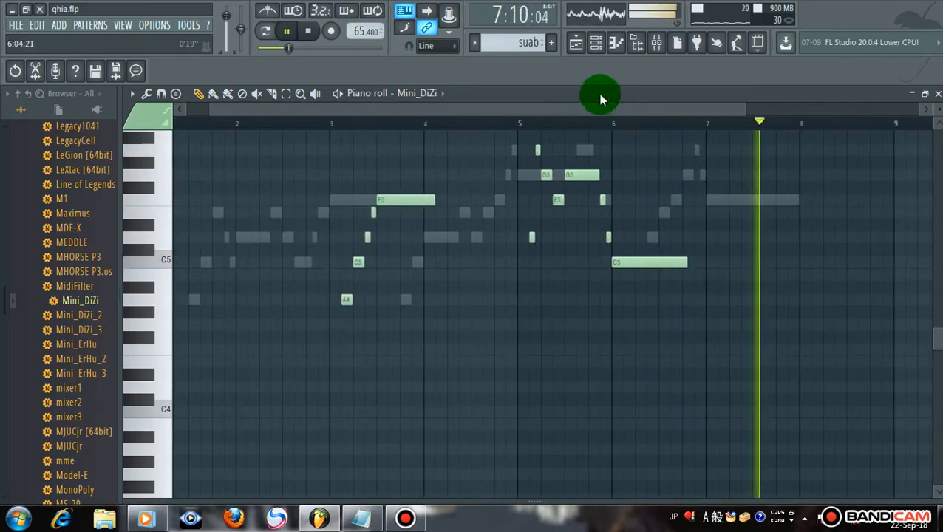
Route the Mini_DiZi channel to mixer track 15 and load Fruity Reeverb 2 in effect slot 8
click(598, 47)
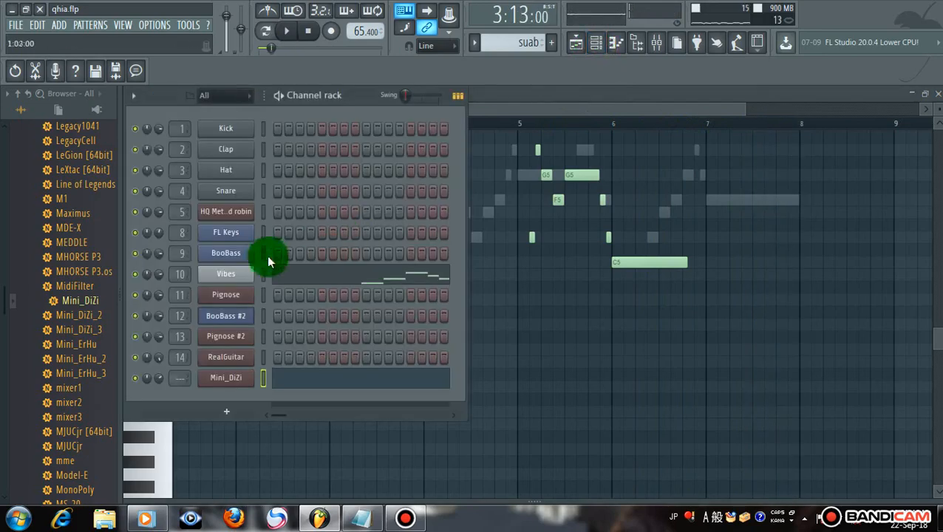
click(235, 379)
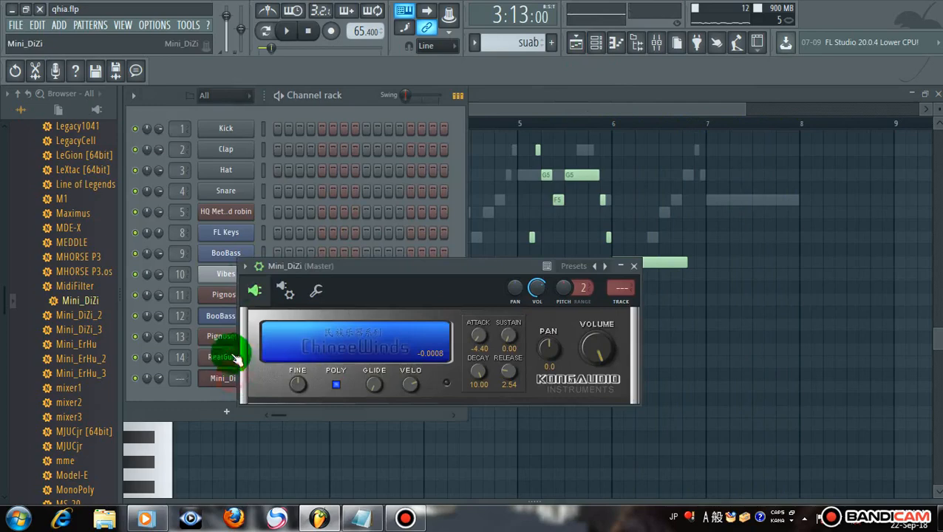
click(251, 274)
click(456, 250)
click(739, 214)
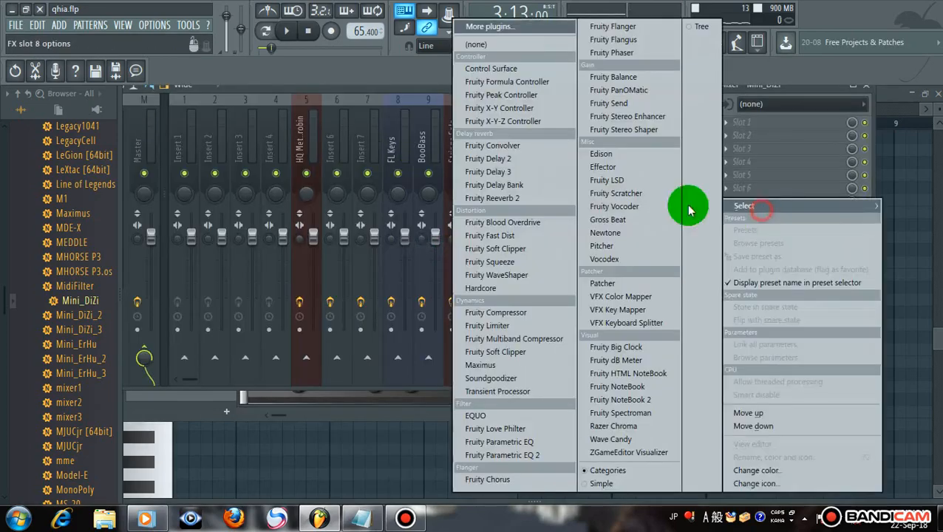
click(548, 207)
Adjust the Mini_DiZi reverb's decay, set its wet level to 34%, and audition the song while closing the mixer and plugin windows
drag(548, 211, 528, 265)
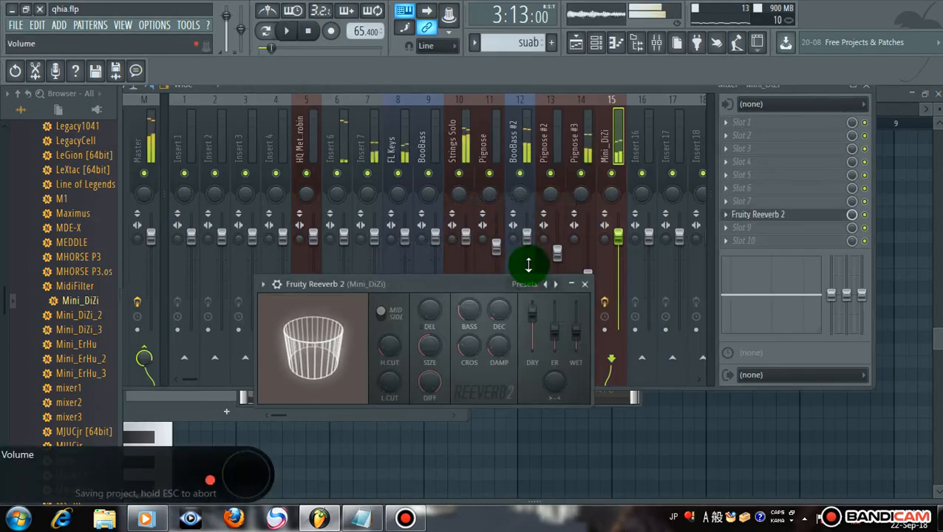
mouse_move(499, 311)
mouse_down()
mouse_move(500, 325)
mouse_move(499, 296)
mouse_move(501, 325)
mouse_move(499, 311)
mouse_up()
drag(576, 311, 575, 334)
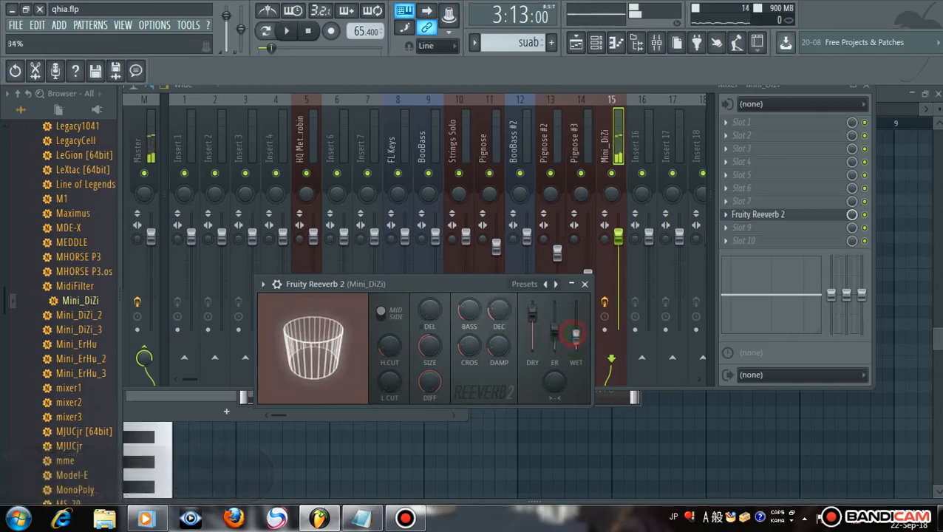
click(571, 283)
key(space)
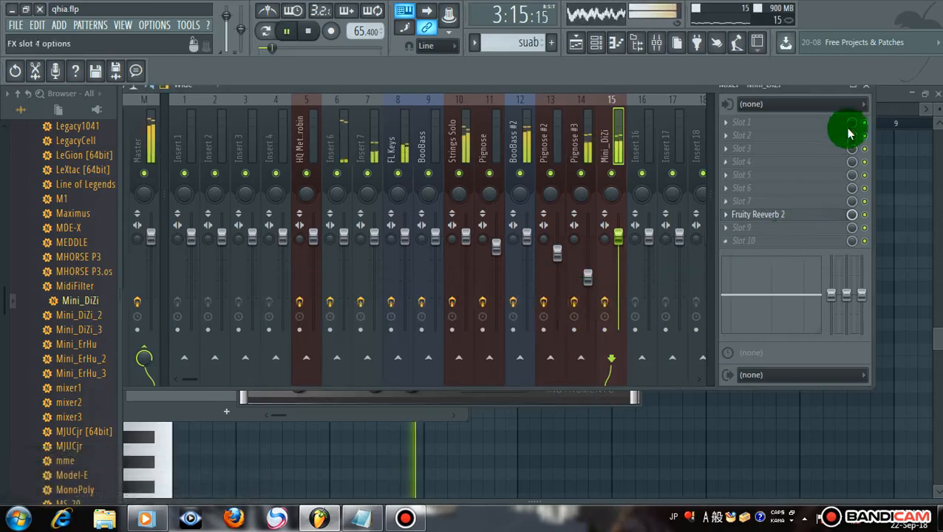
click(866, 89)
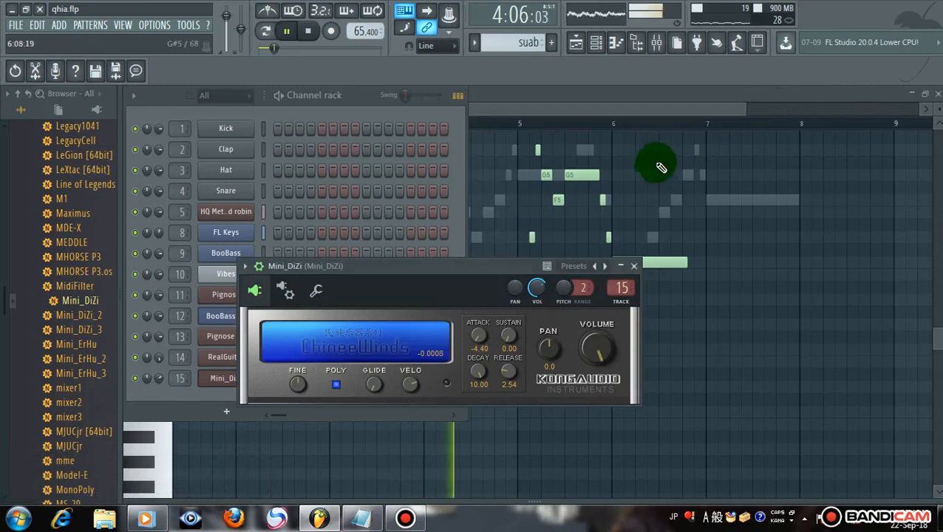
click(632, 269)
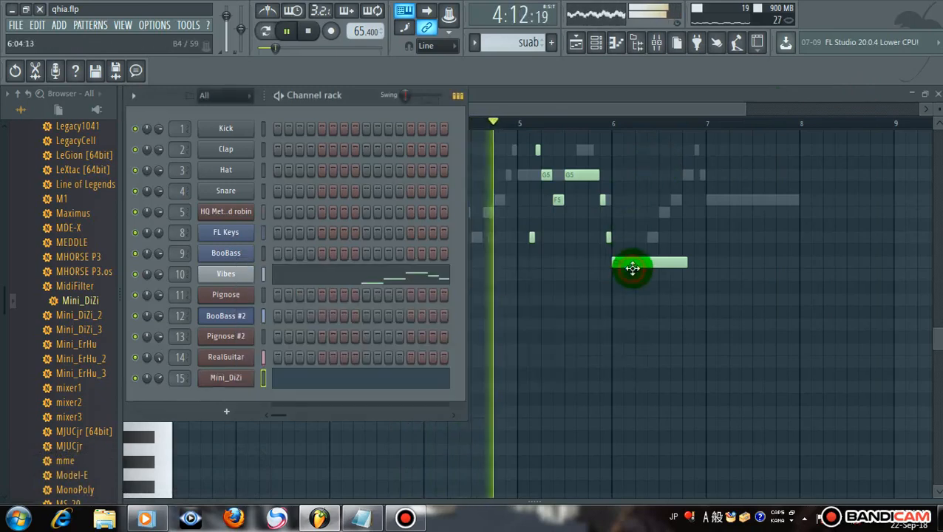
Duplicate the guitar, piano and bass clips in the playlist so the copies start at bar 8
click(578, 44)
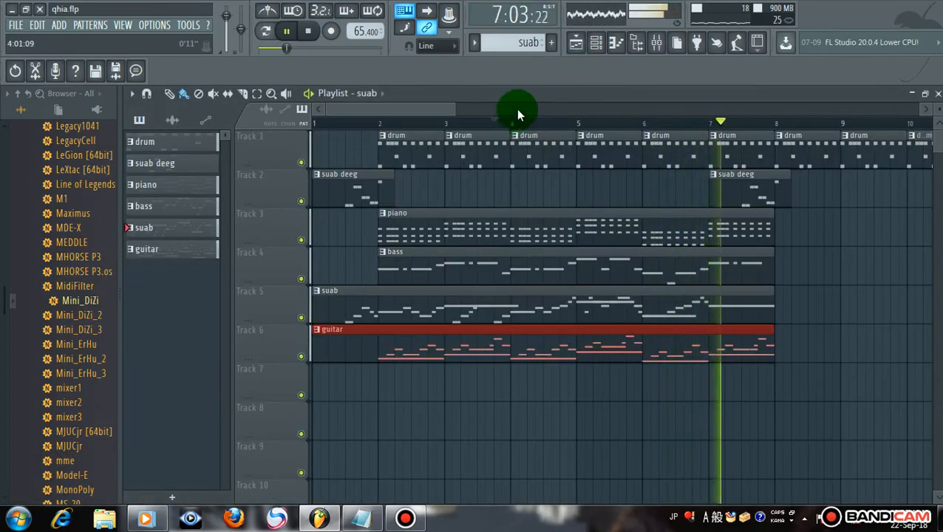
scroll(514, 130, down, 5)
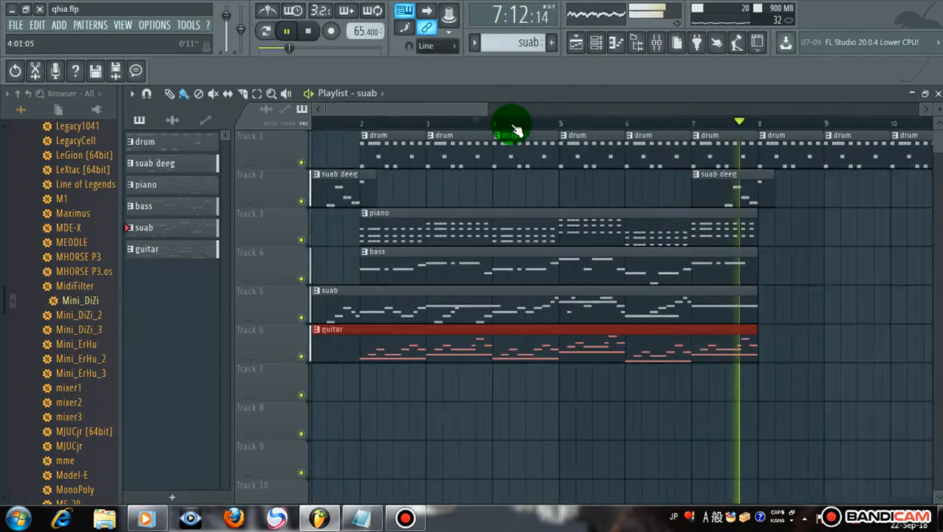
key(space)
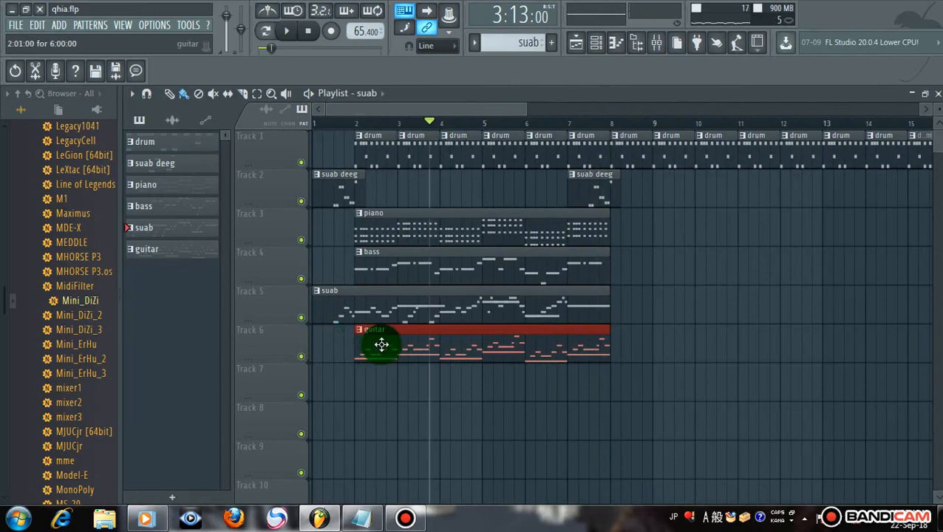
drag(388, 346, 632, 347)
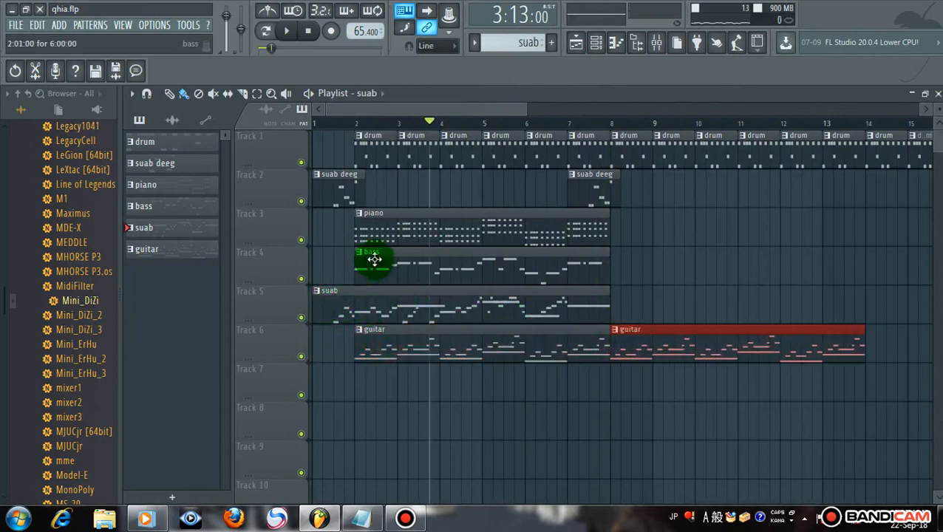
drag(377, 227, 633, 265)
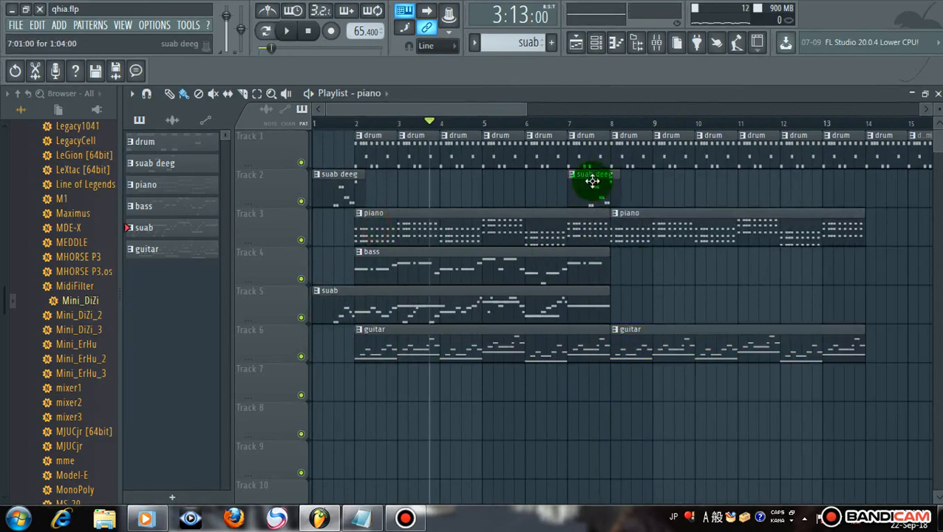
key(space)
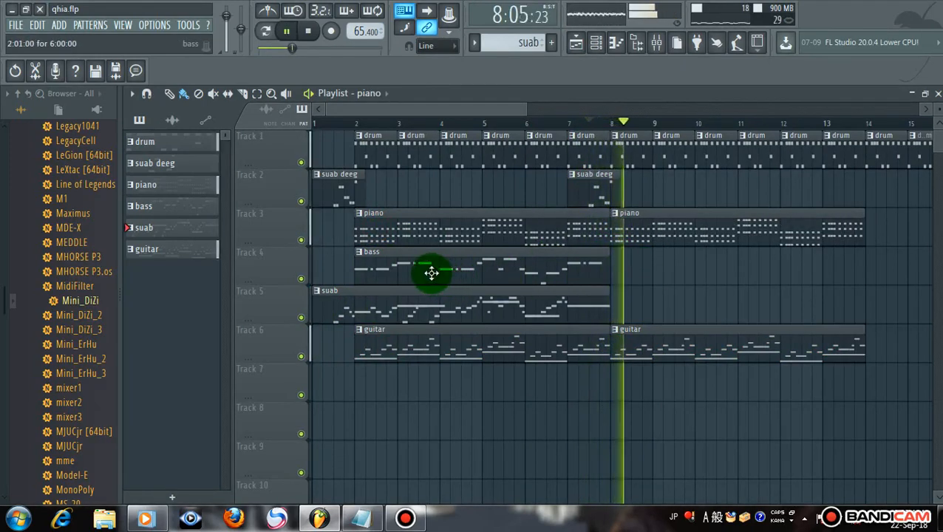
drag(428, 269, 684, 280)
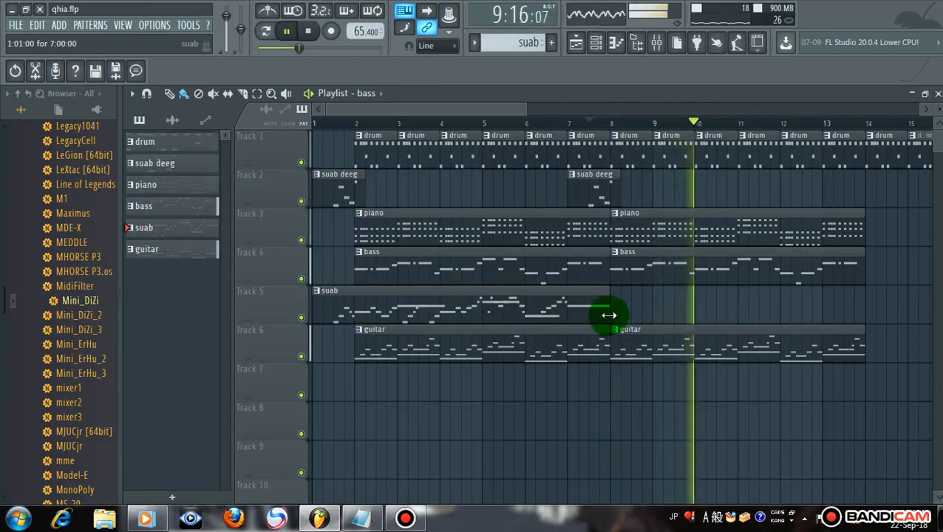
Extend the suab clip to the end of bar 13 and place a suab deeg clip at bar 13
drag(610, 315, 854, 311)
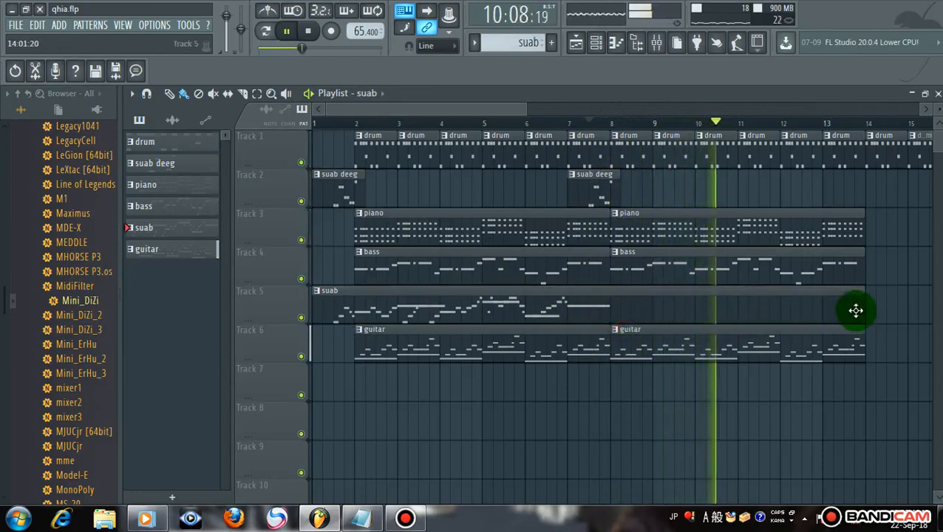
scroll(601, 131, down, 2)
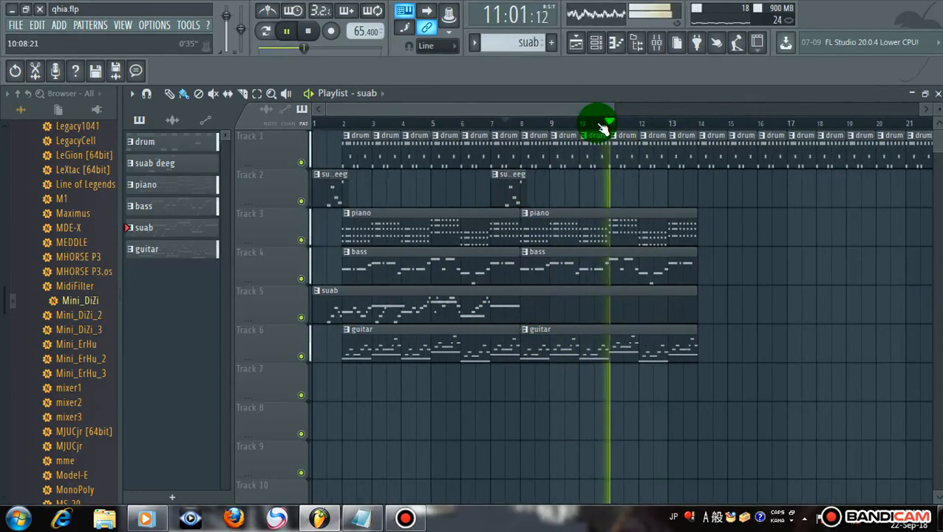
drag(673, 186, 698, 187)
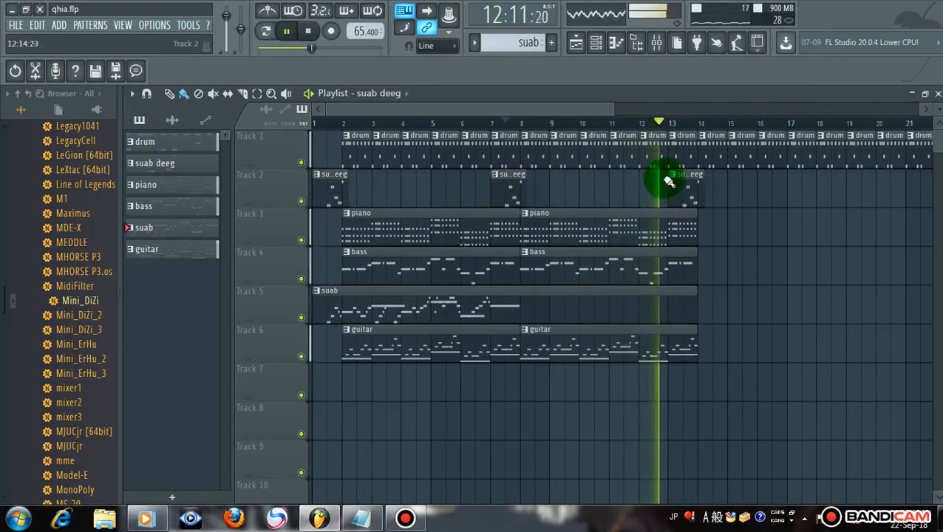
Copy the piano, bass and guitar clips to bar 14 and the suab deeg clip to bar 19
drag(559, 194, 759, 293)
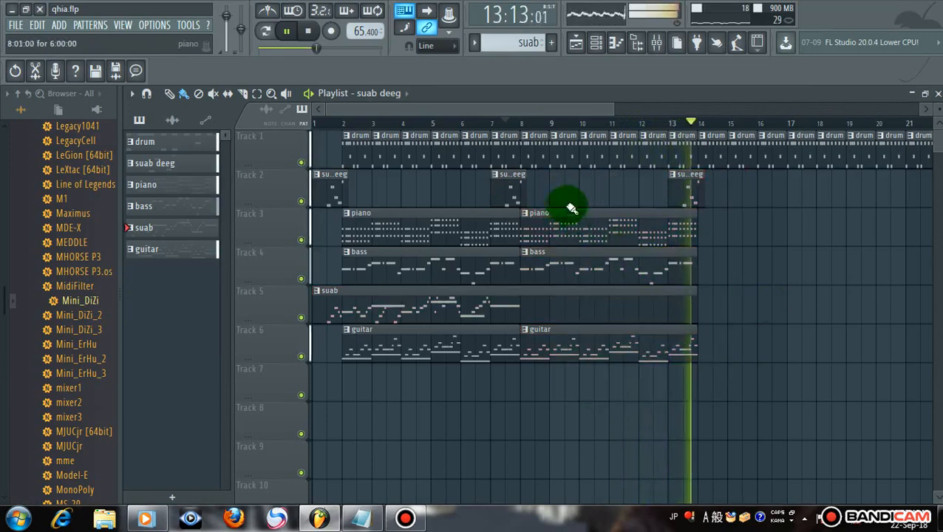
drag(562, 170, 778, 266)
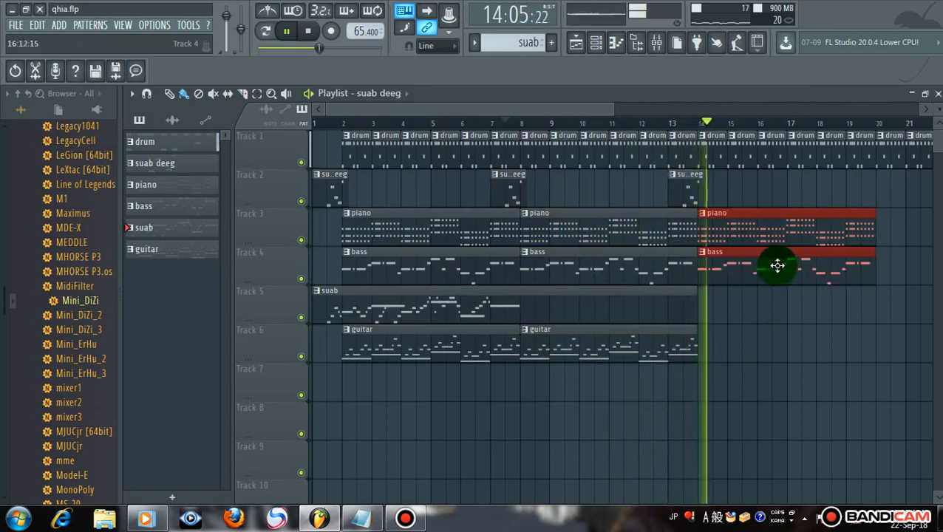
drag(583, 353, 787, 345)
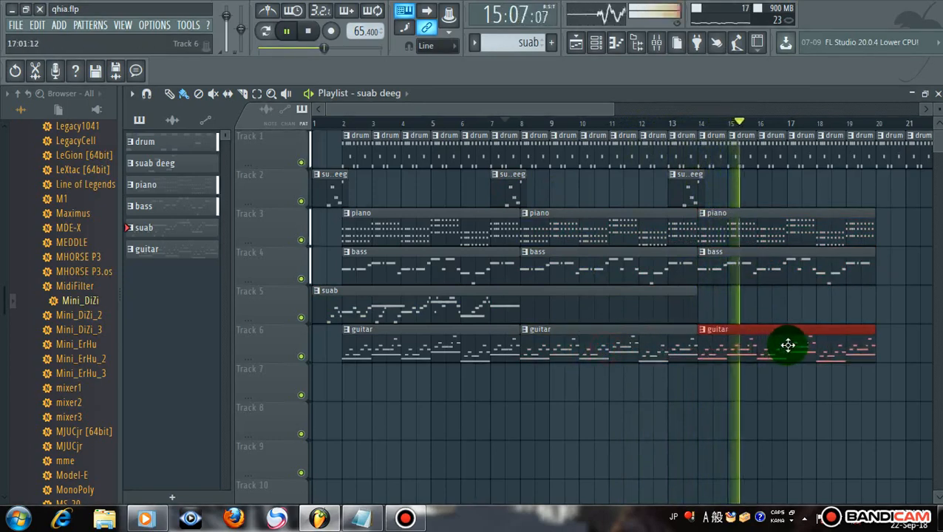
click(771, 308)
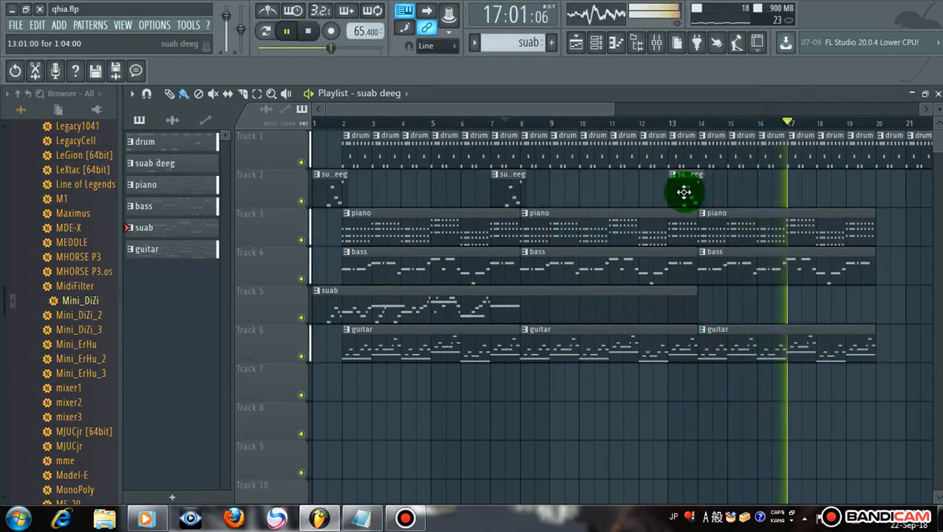
drag(684, 192, 862, 198)
drag(688, 130, 311, 126)
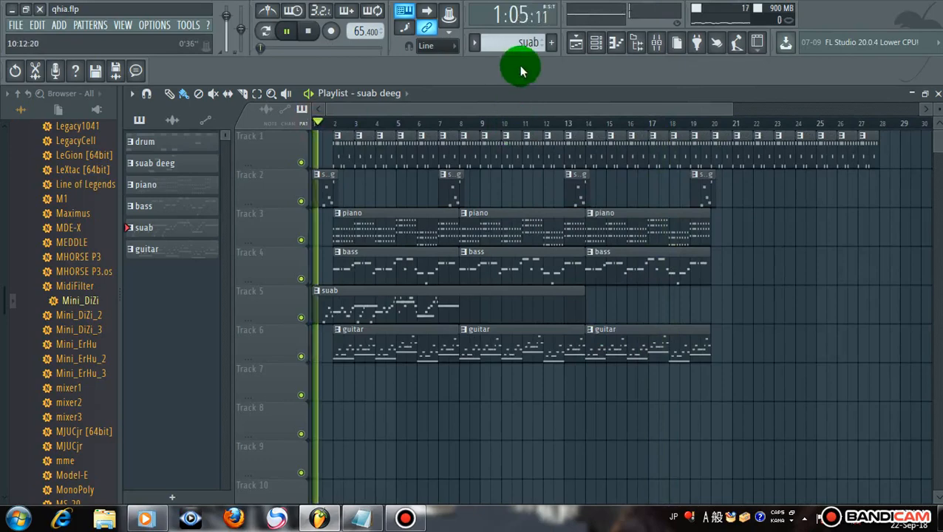
Browse the replacement plugin list for the Vibes channel and the visual plugin picker
click(593, 45)
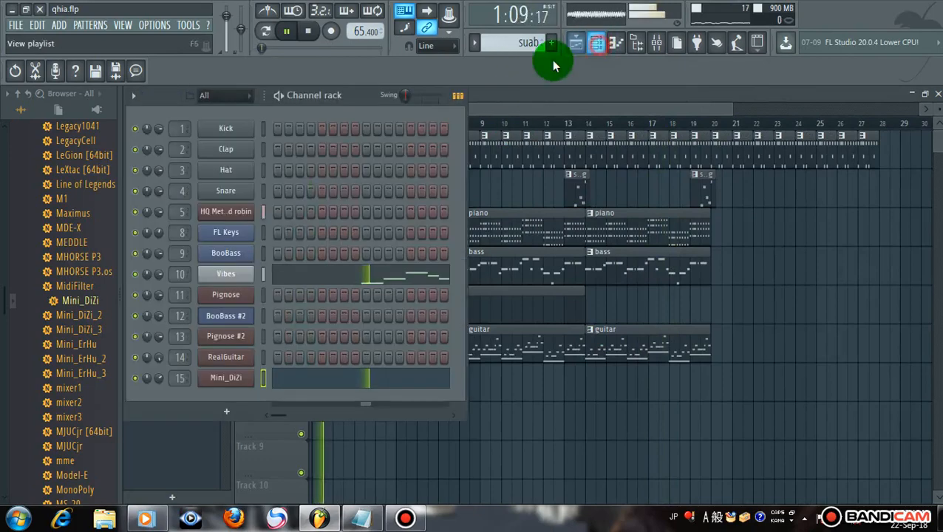
right_click(229, 278)
mouse_move(313, 363)
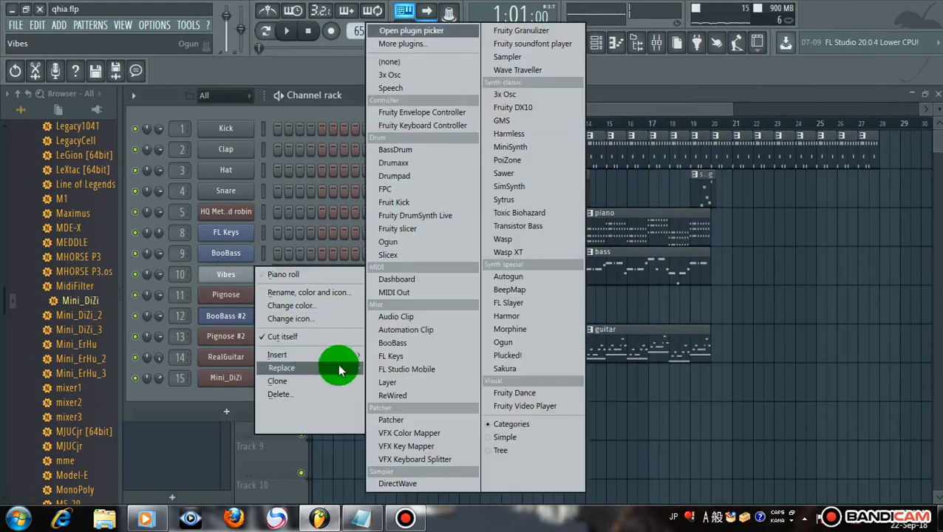
click(228, 278)
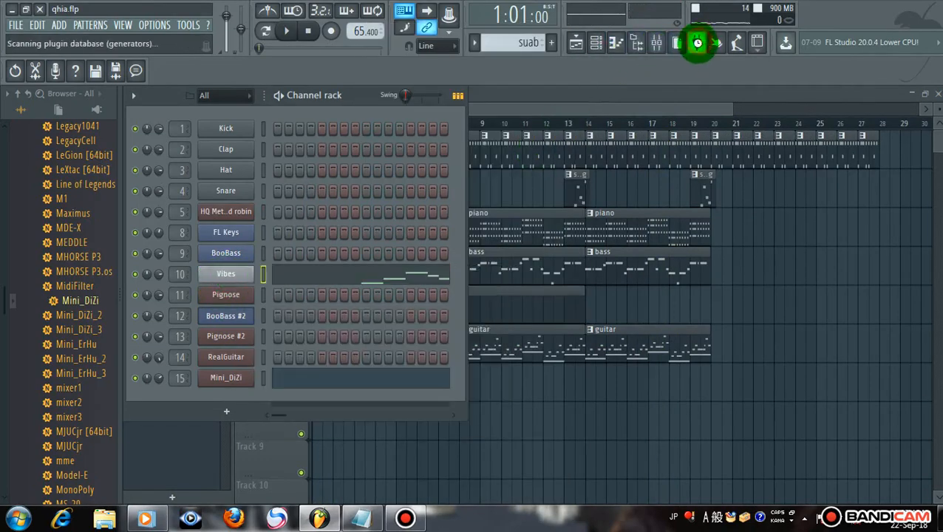
click(695, 44)
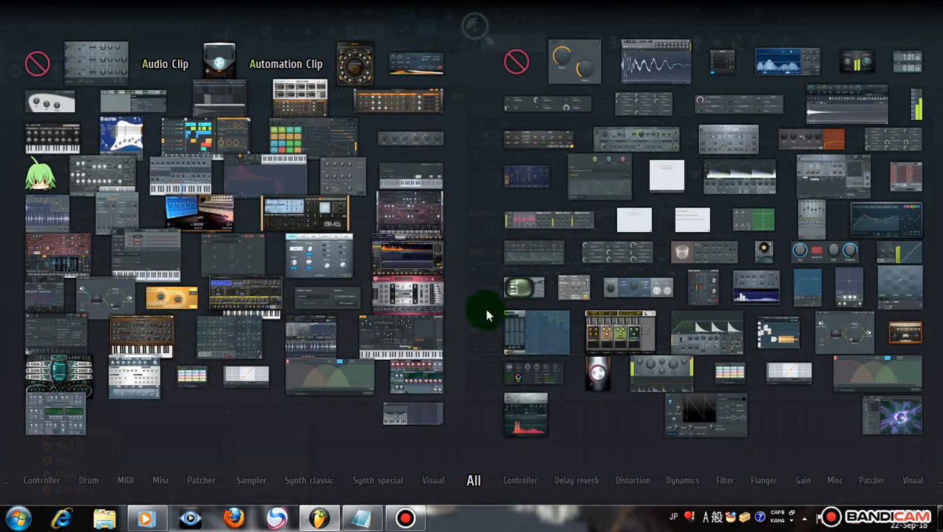
click(476, 481)
click(278, 361)
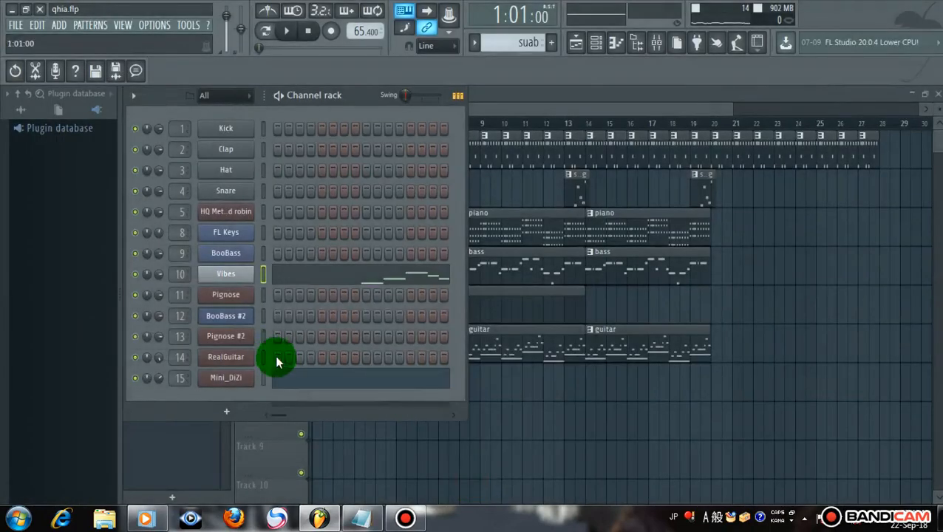
Replace the Vibes channel's instrument with Harmless, audition it, and lower its channel volume
right_click(229, 276)
click(317, 366)
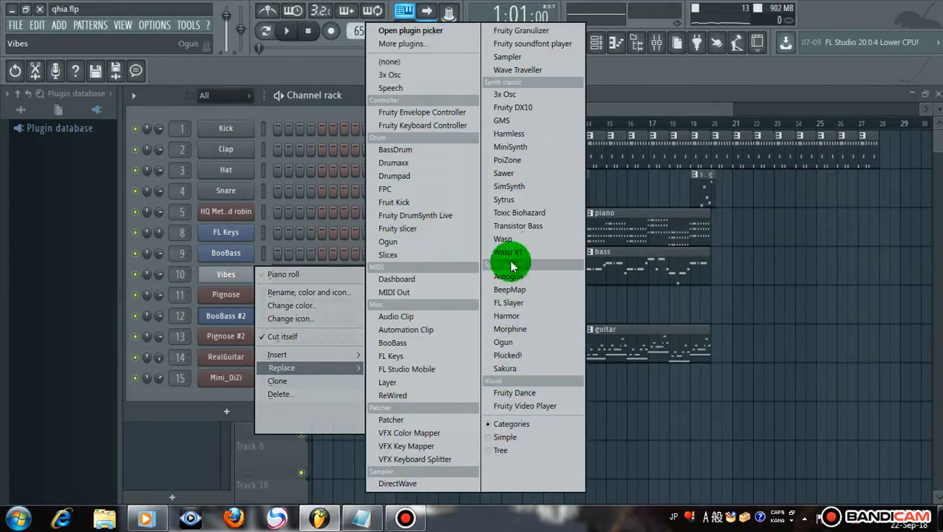
click(529, 137)
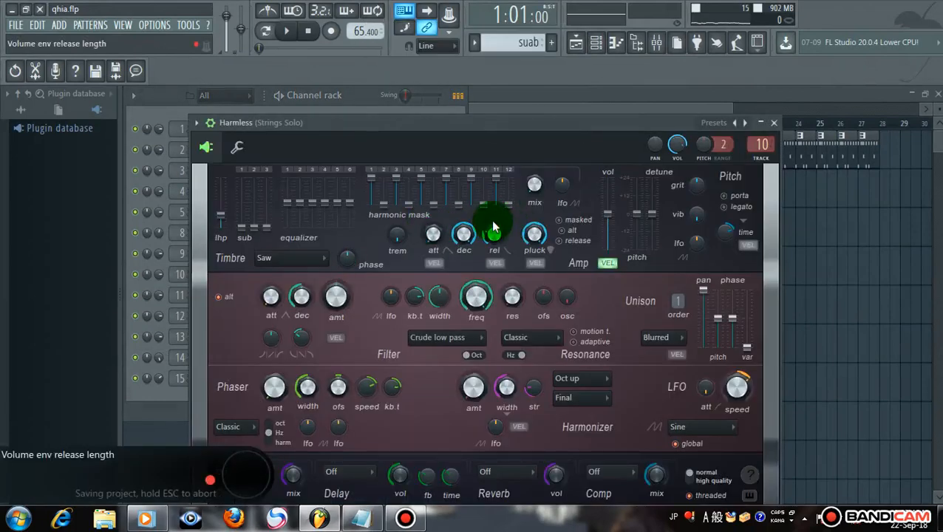
key(x)
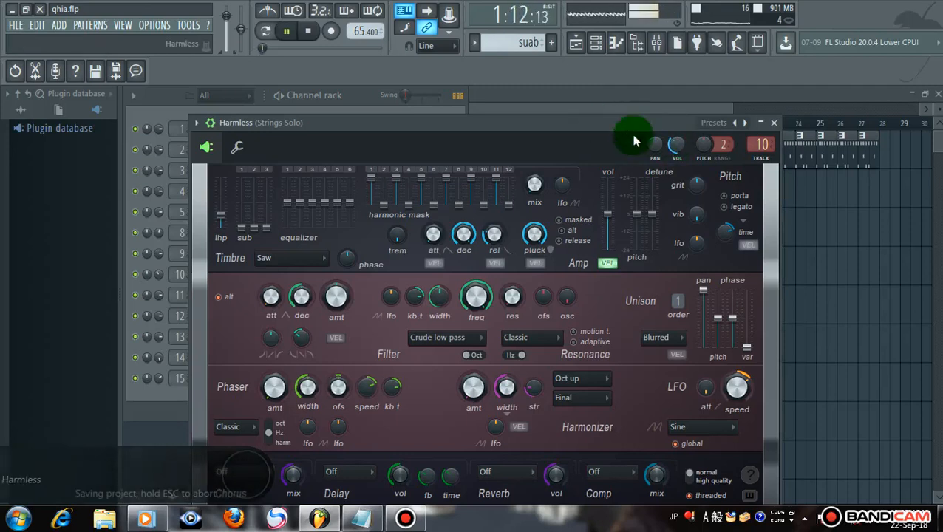
click(670, 147)
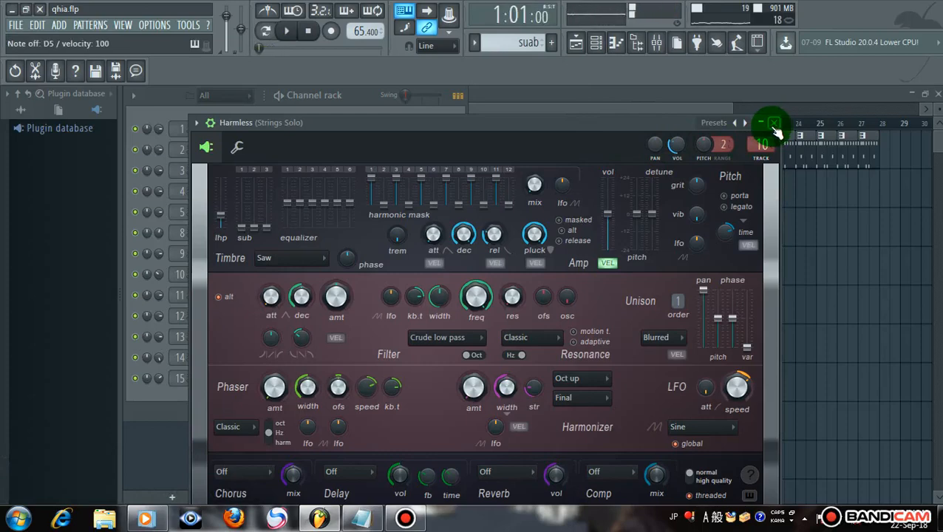
click(771, 124)
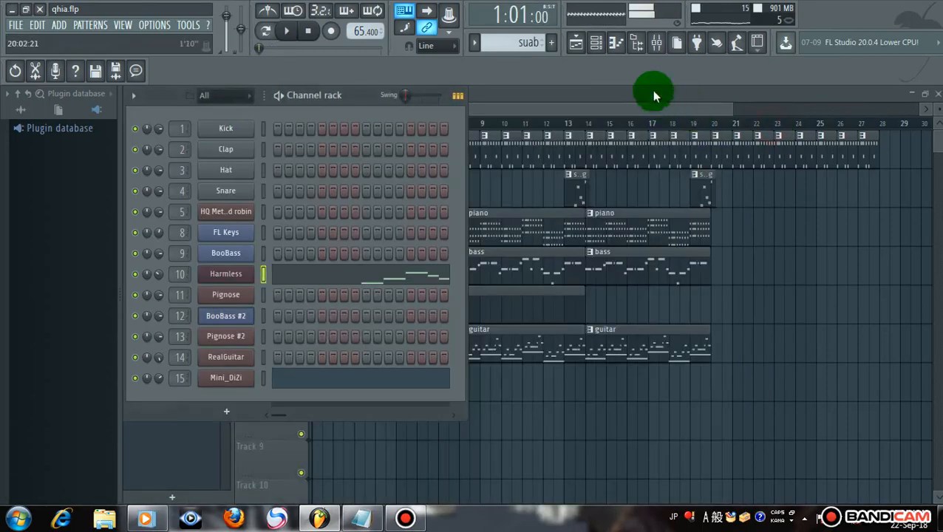
Raise the decay of Fruity Reeverb 2 in slot 4 of the Strings Solo mixer track and play the song
click(651, 50)
click(619, 238)
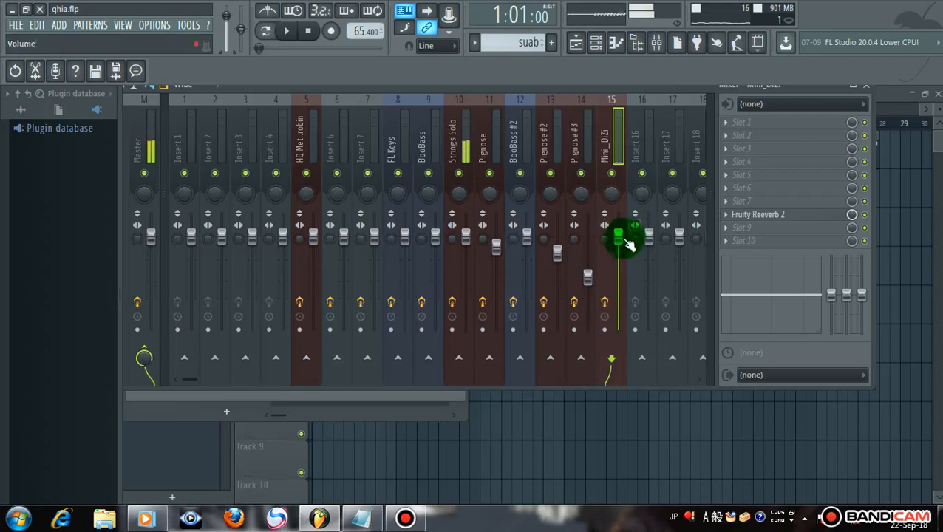
click(470, 151)
click(752, 163)
drag(391, 208, 392, 199)
key(space)
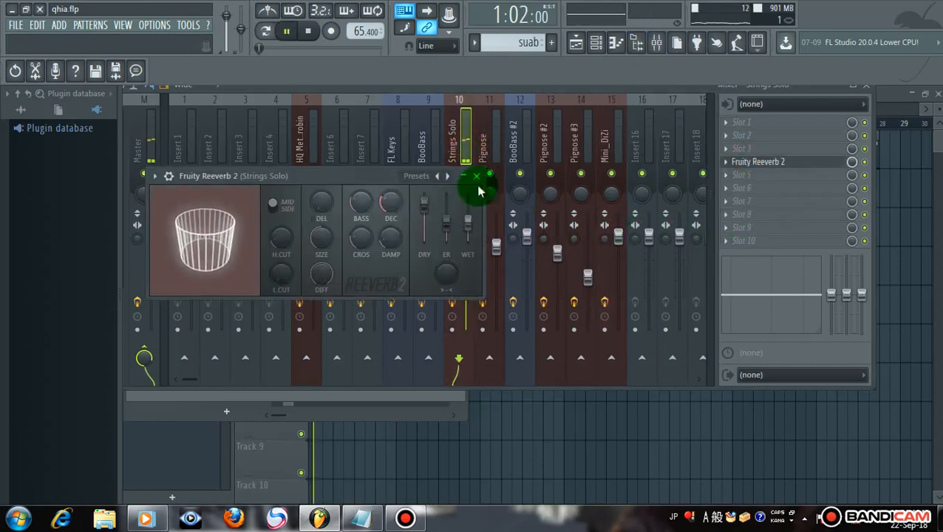
Close the Fruity Reeverb 2 and mixer windows and open the Harmless instrument from channel 10
click(475, 176)
click(870, 91)
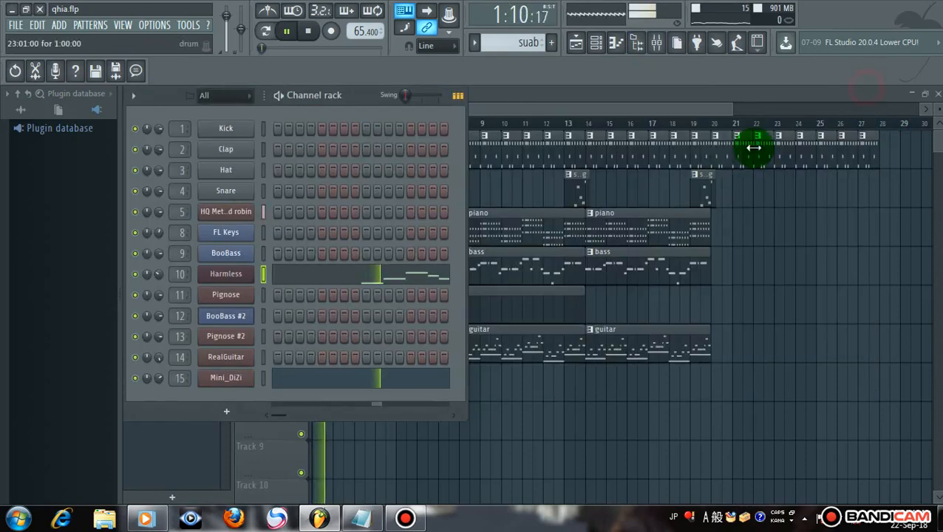
click(233, 280)
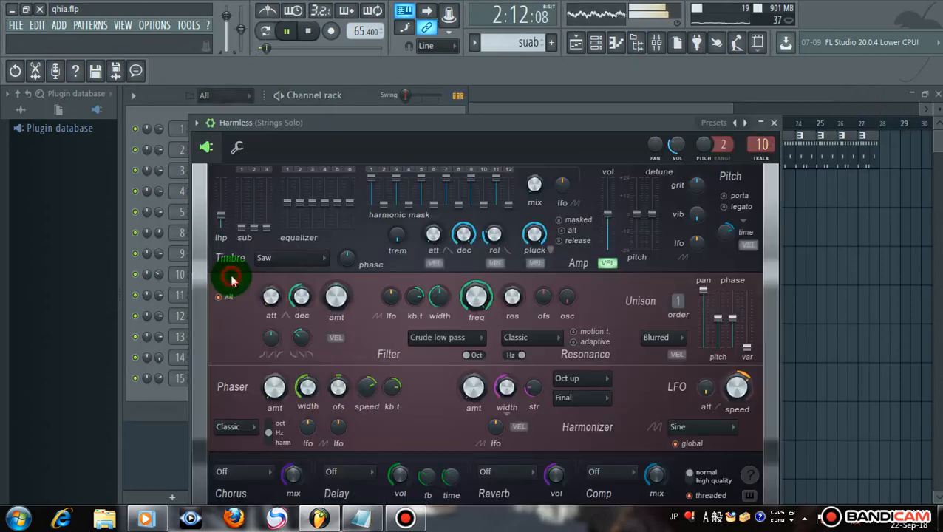
Step forward through the Harmless presets from 8 Bit Wonderland FG to DX Bass 2 FG, auditioning the sounds with test notes
click(746, 124)
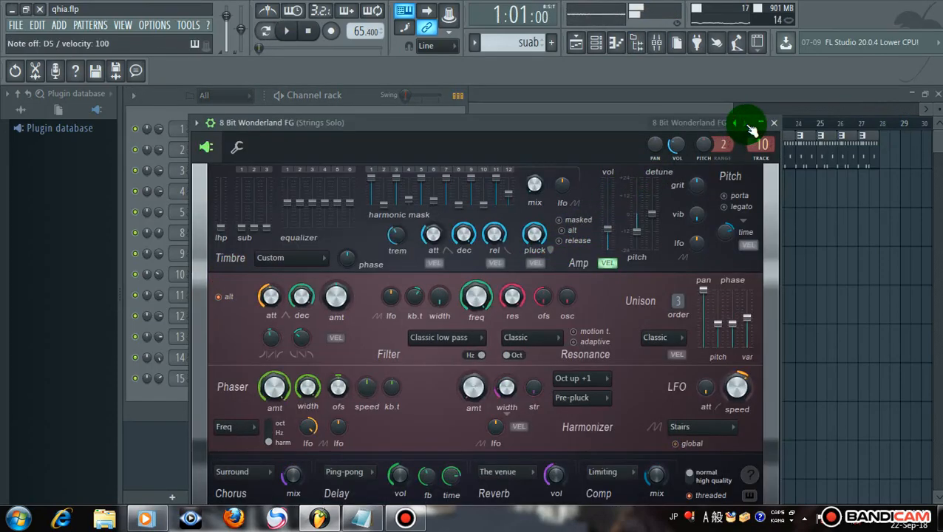
click(745, 123)
click(746, 124)
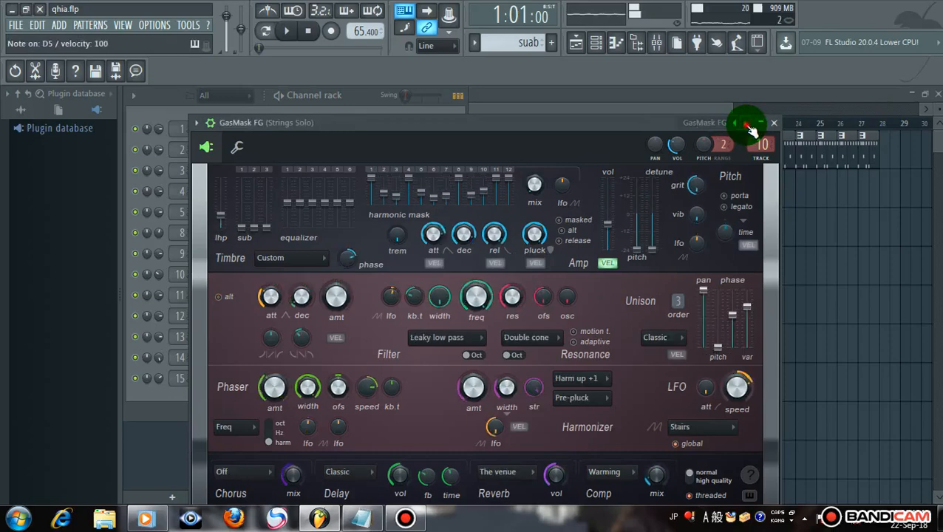
click(746, 124)
click(746, 125)
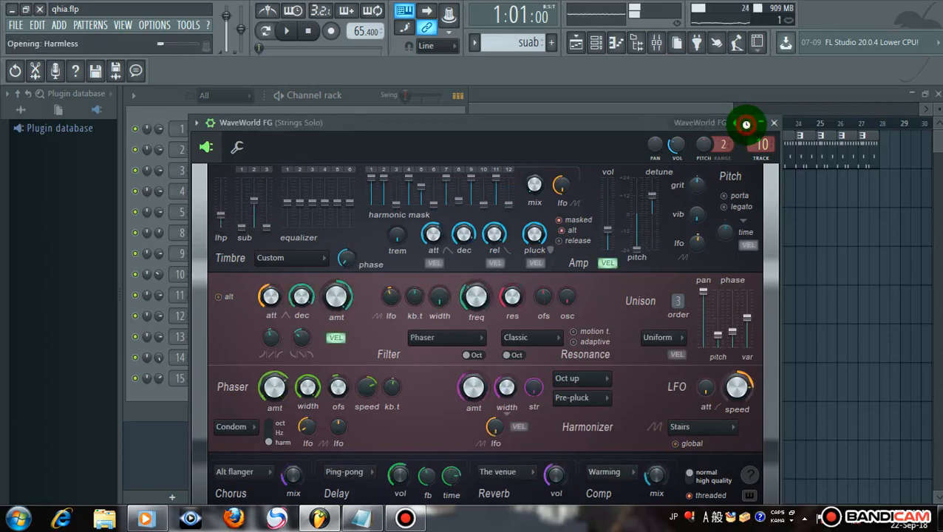
click(746, 124)
click(746, 124)
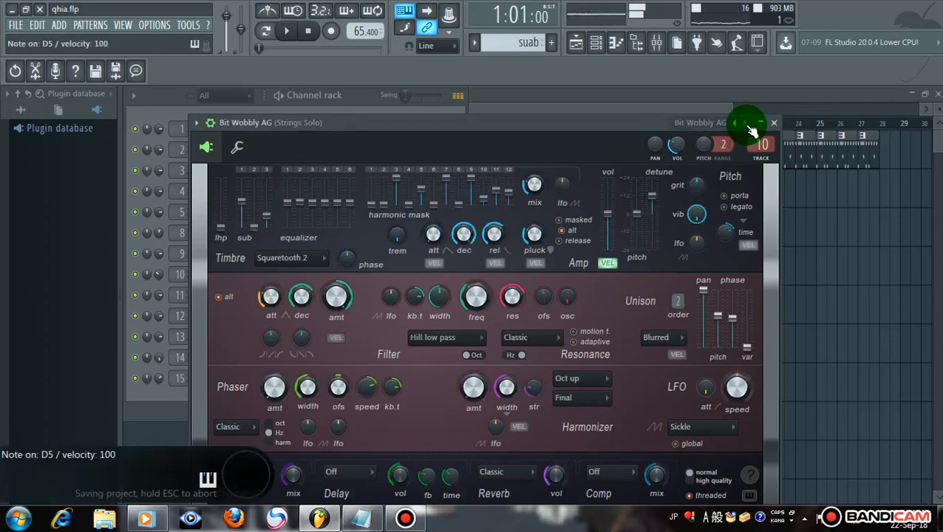
click(746, 124)
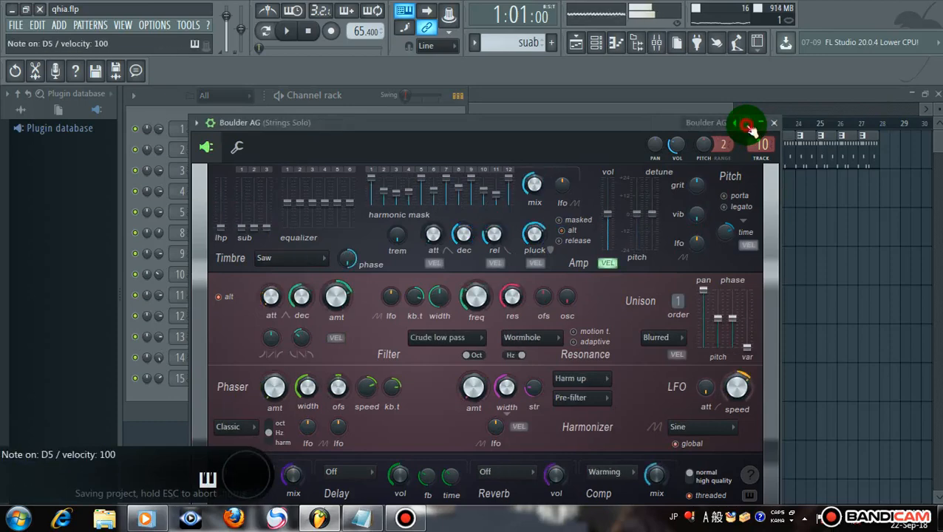
click(746, 124)
click(746, 124)
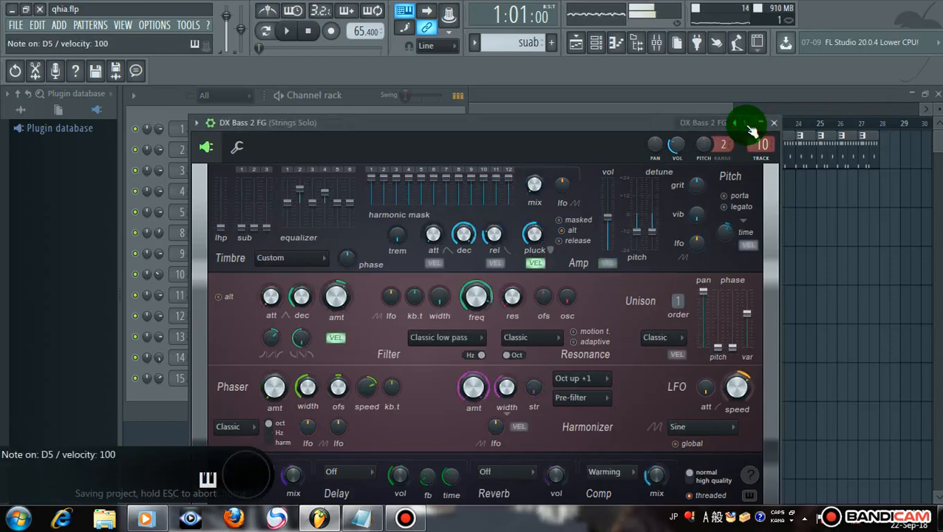